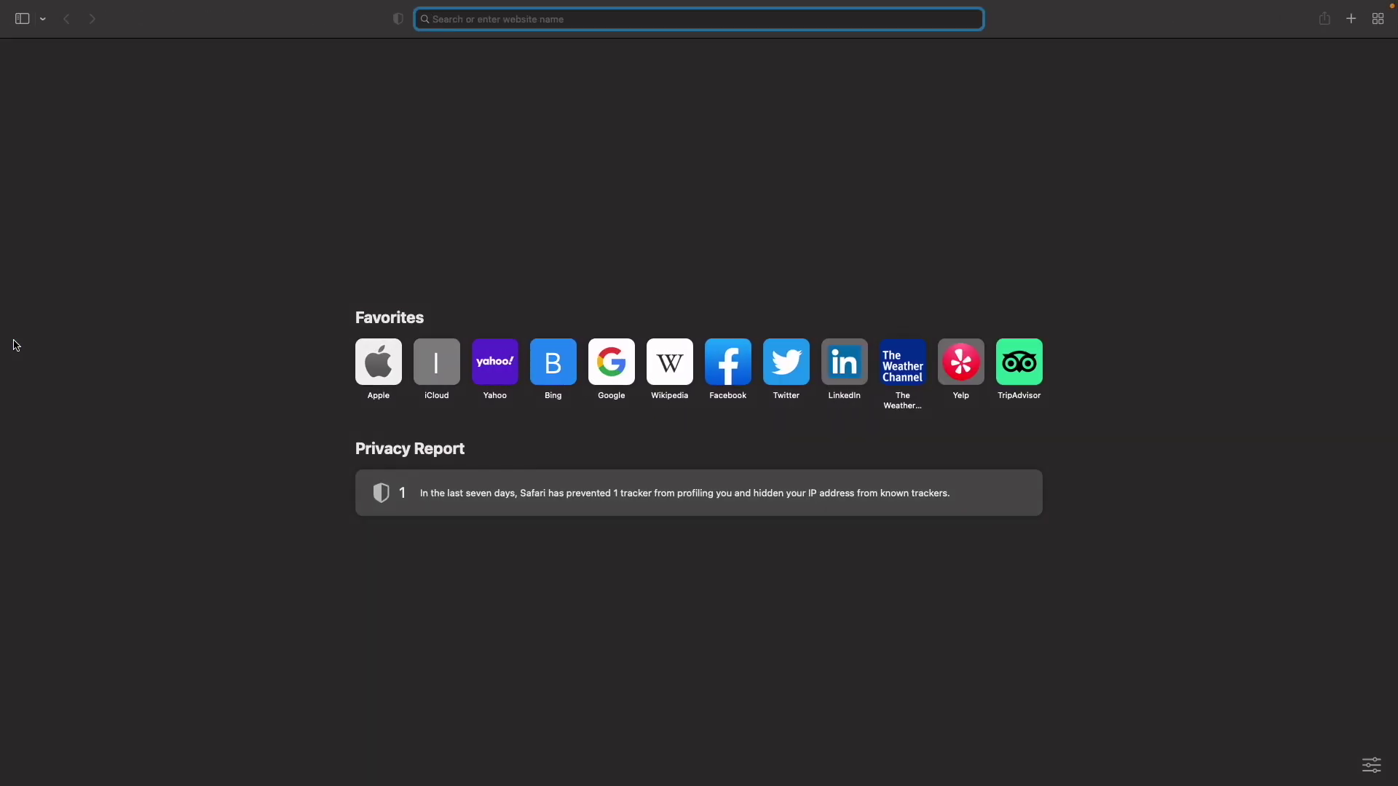
Step: Load the iplogger.org URL shortener home page from the 'iplogger' suggestion, then open a blank tab
type("iplogg")
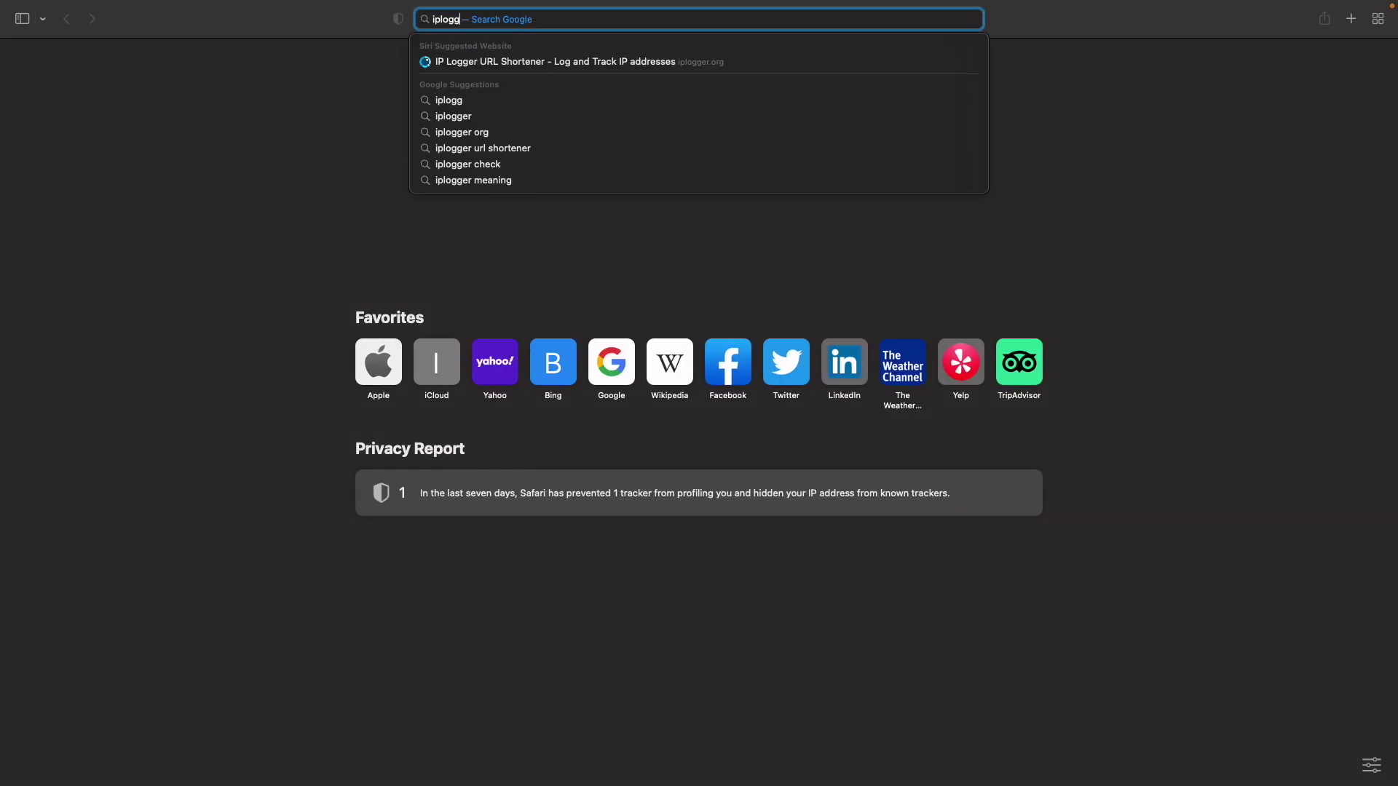
type("er")
left_click(548, 62)
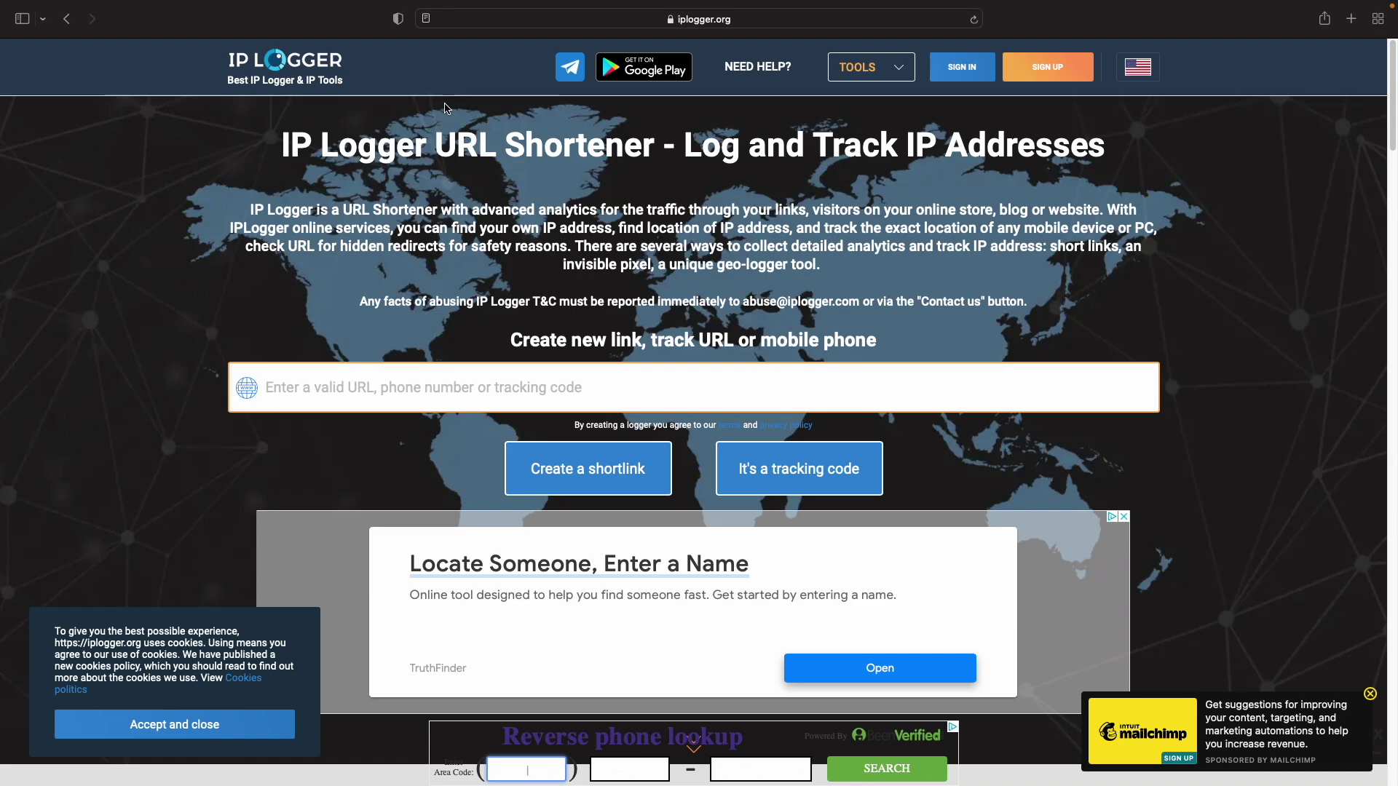
key("super+t")
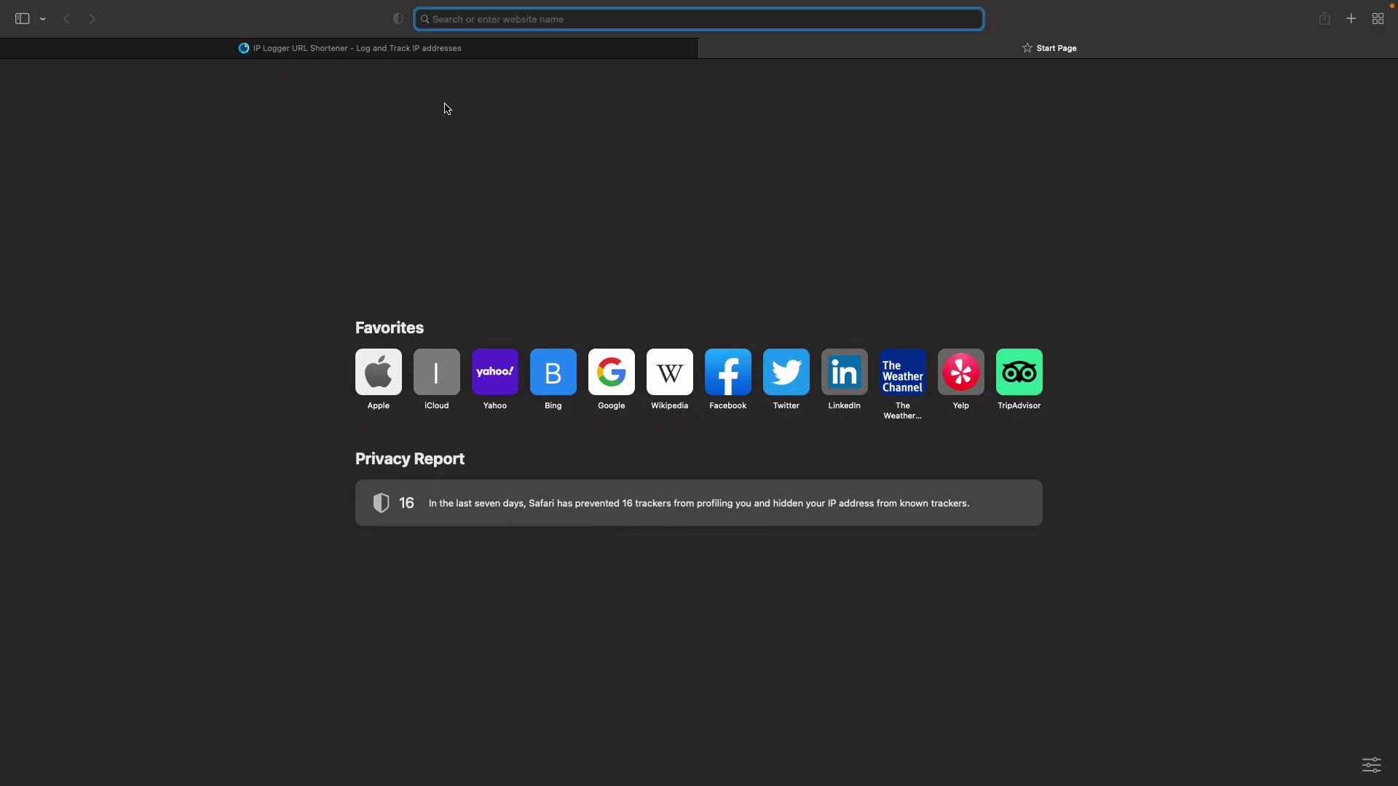
Step: Search Google Images for 'bmw e30' and preview the first red E30 M3 photo
type("bm")
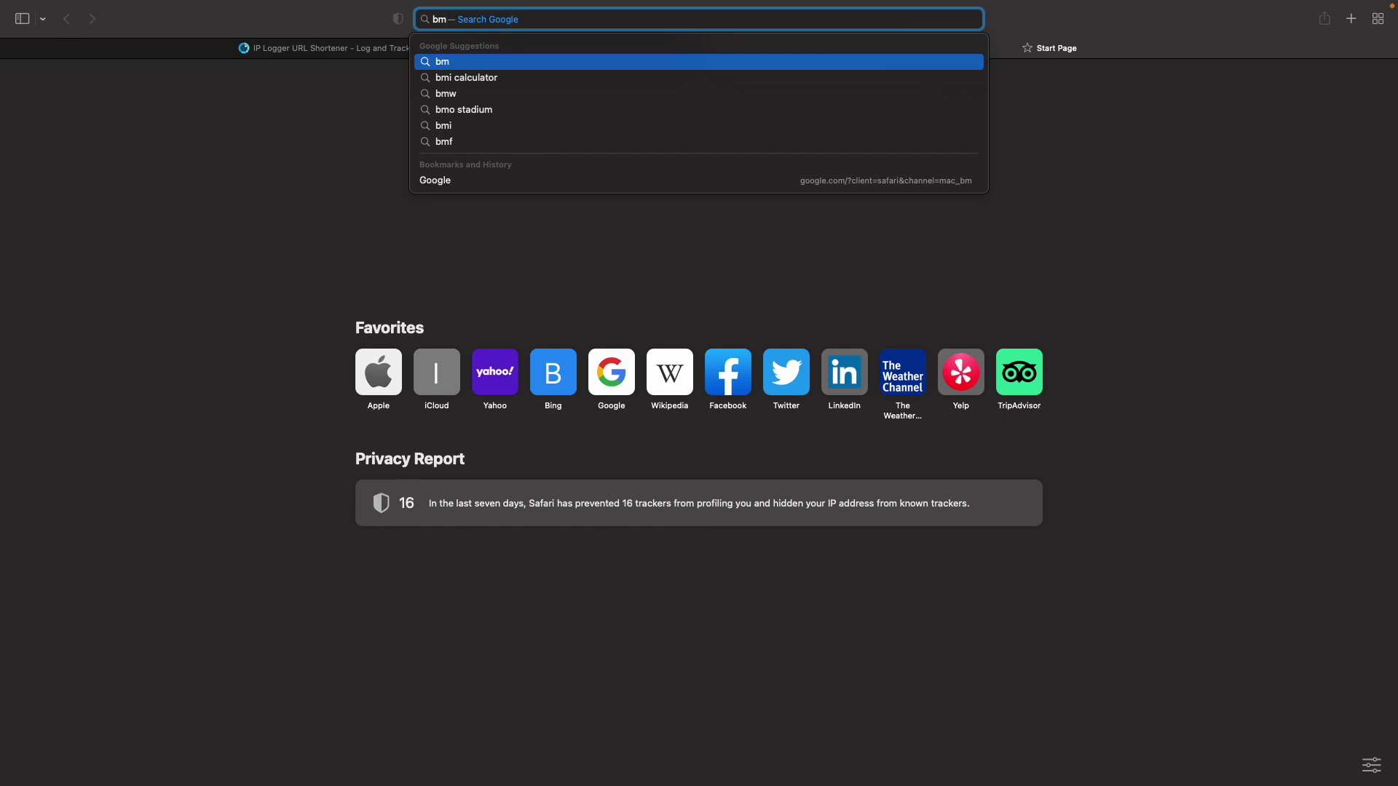
type("w e30")
key("Return")
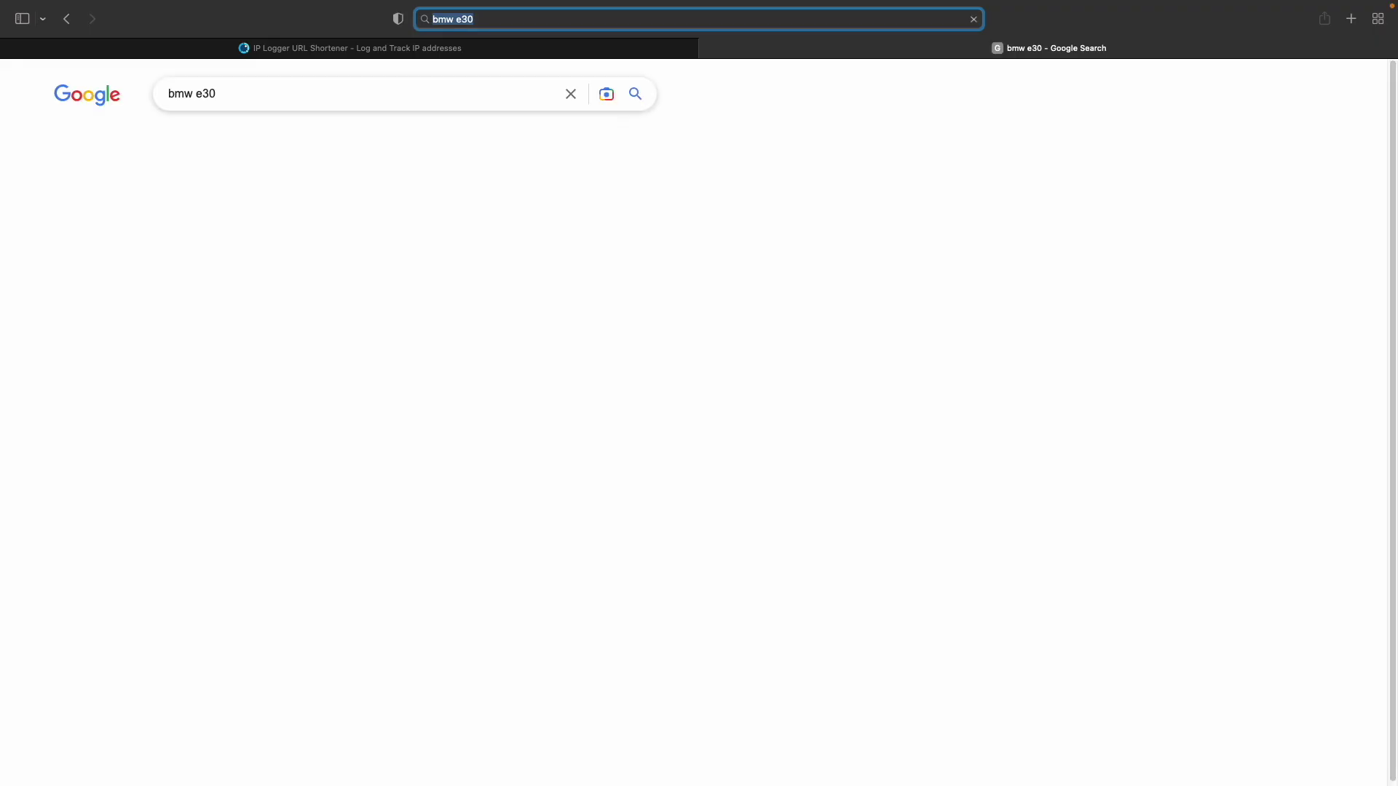
left_click(228, 142)
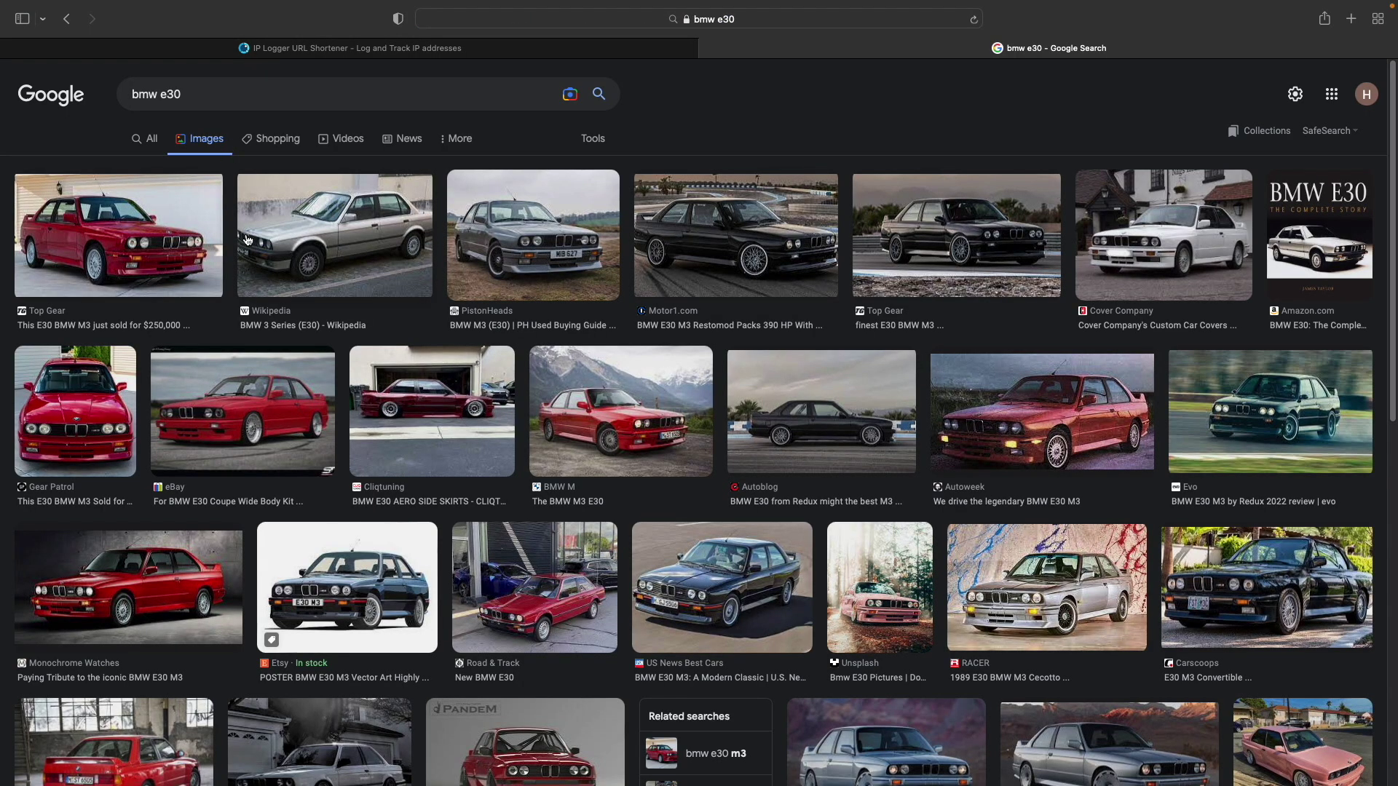
left_click(97, 249)
Step: Open the BMW photo full-size in a new tab and copy its address
right_click(1023, 269)
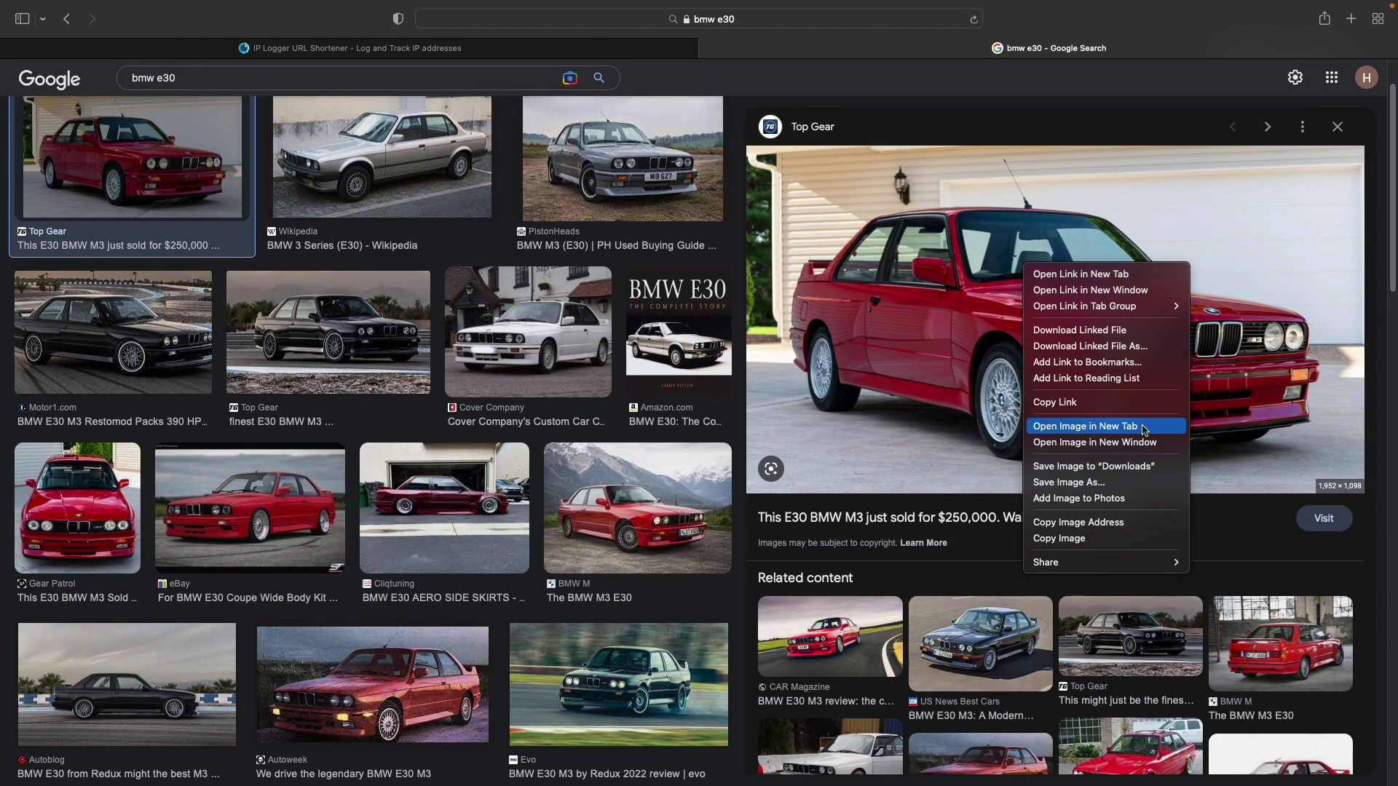
left_click(1143, 430)
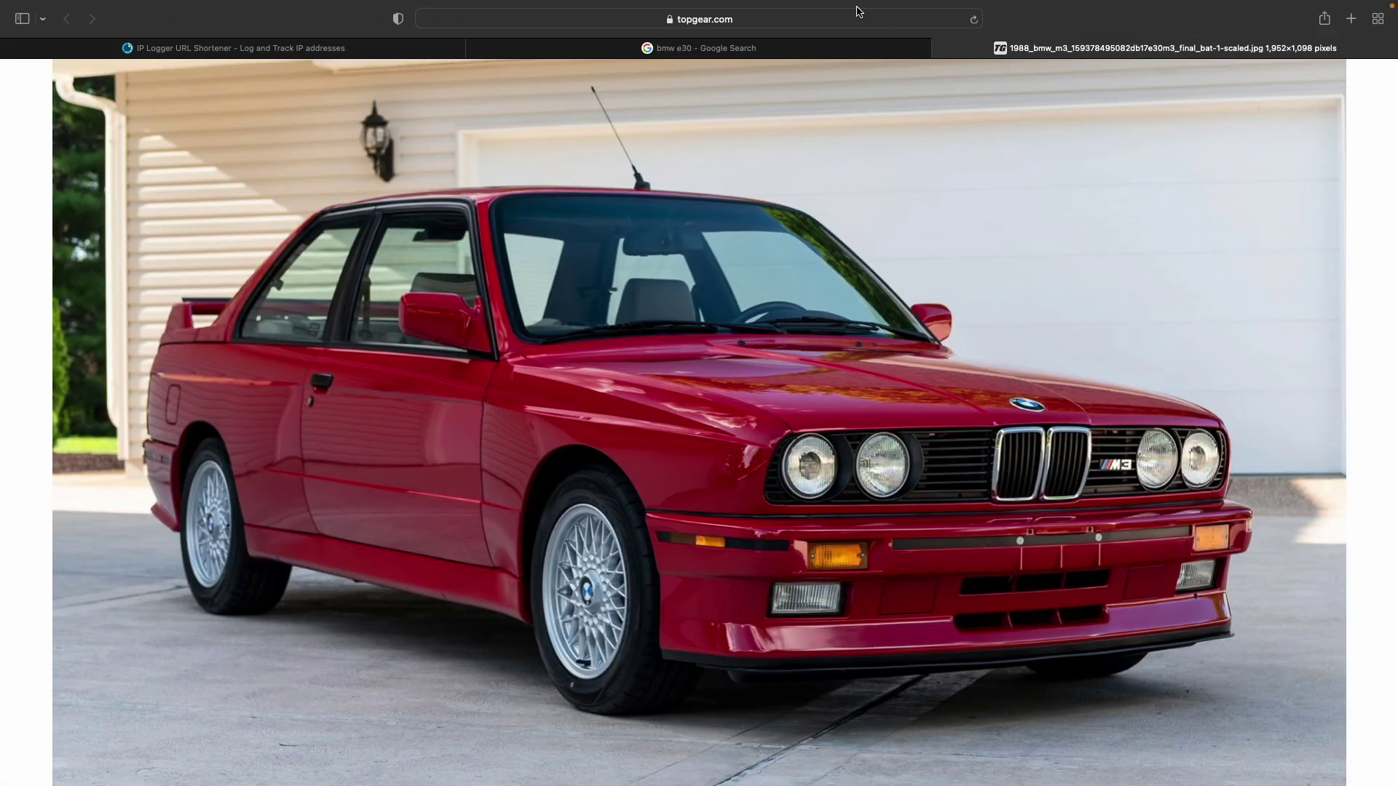
left_click(823, 22)
right_click(823, 22)
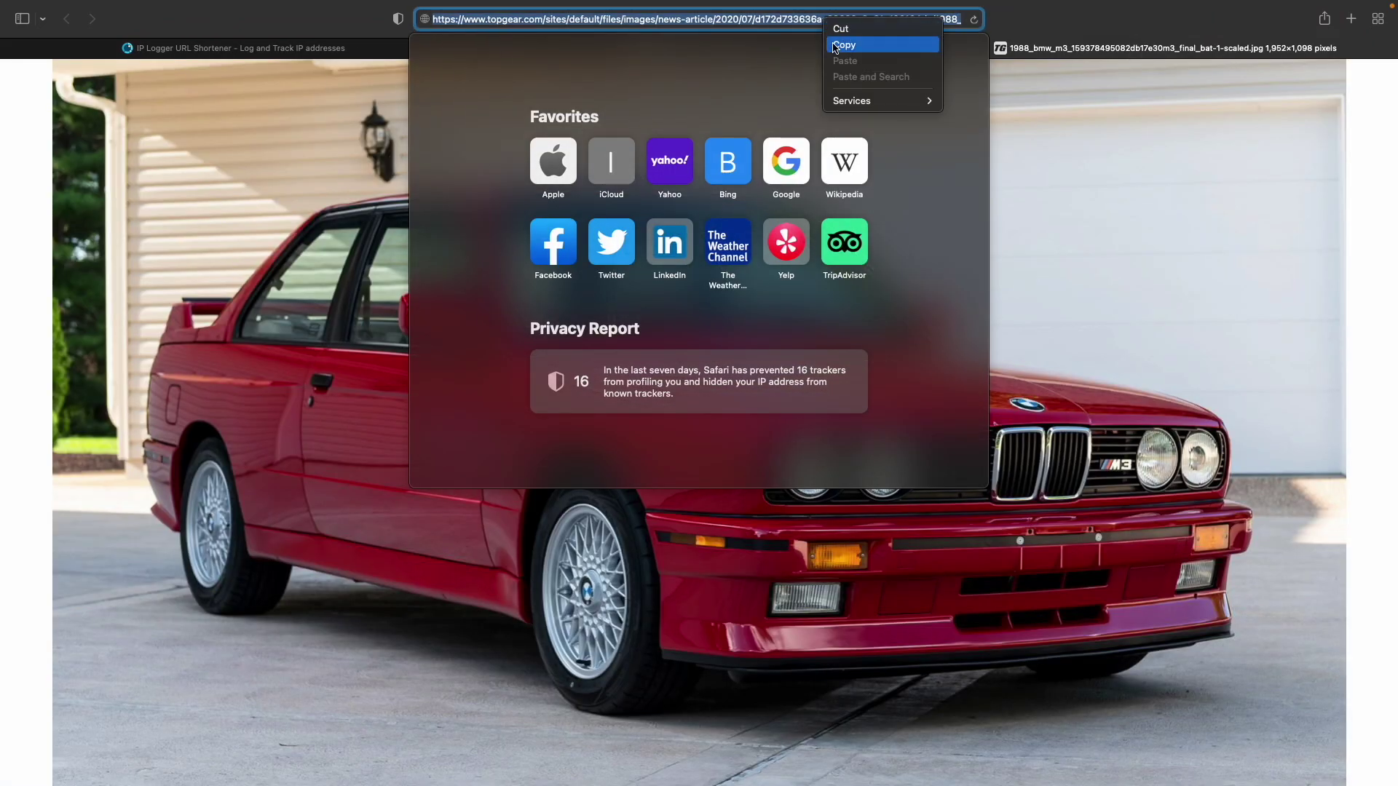
left_click(835, 48)
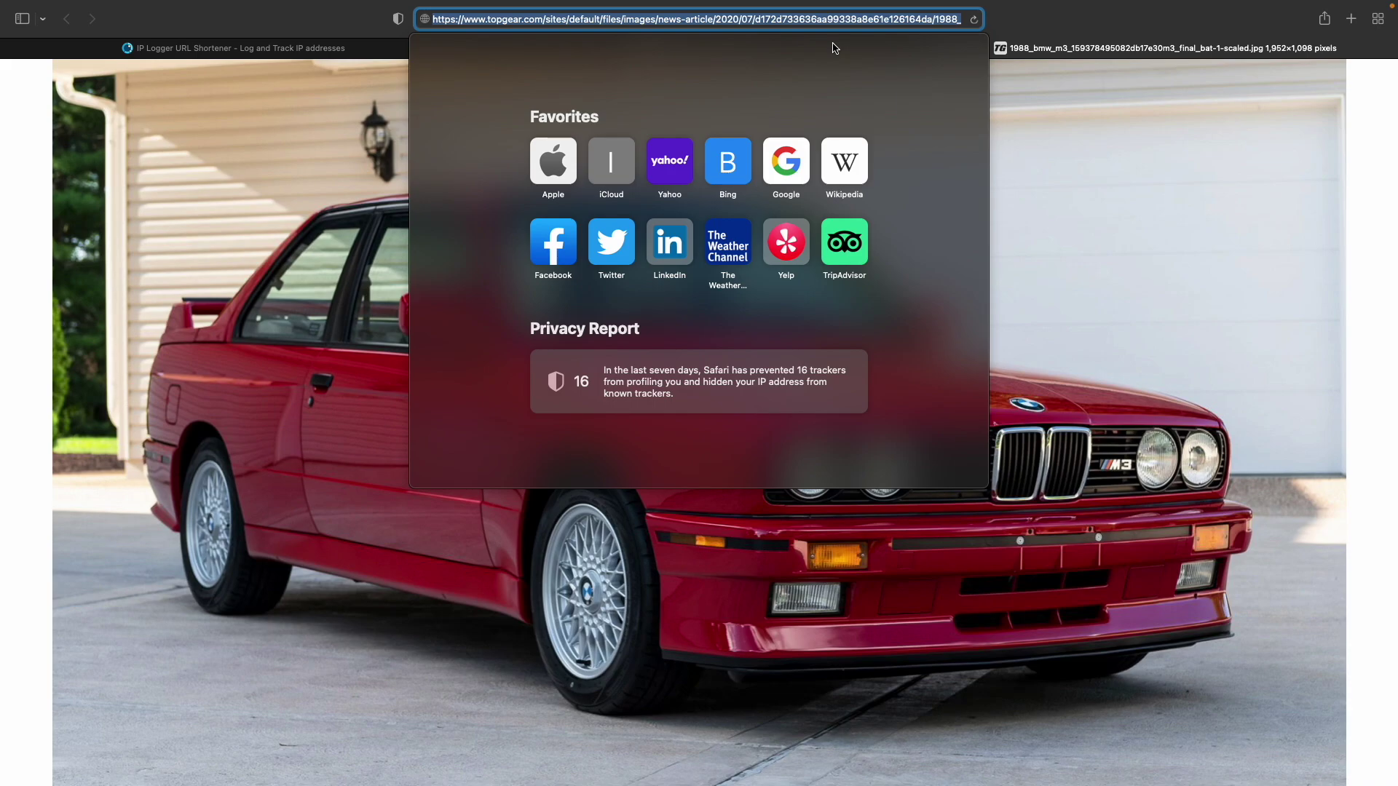
Step: Paste the BMW photo address into IP Logger and create the iplogger.com/21r323 link, accepting the terms
left_click(302, 46)
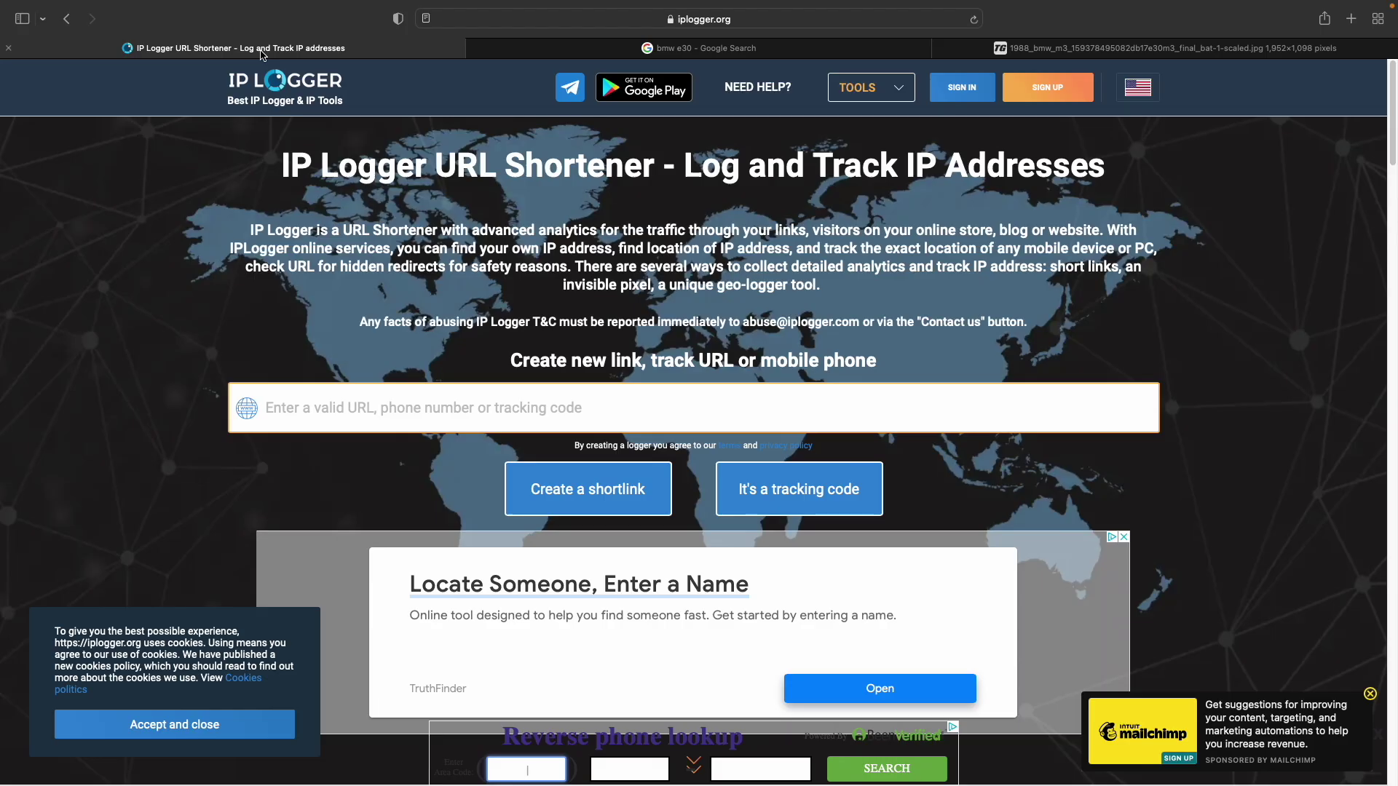
right_click(344, 403)
left_click(367, 446)
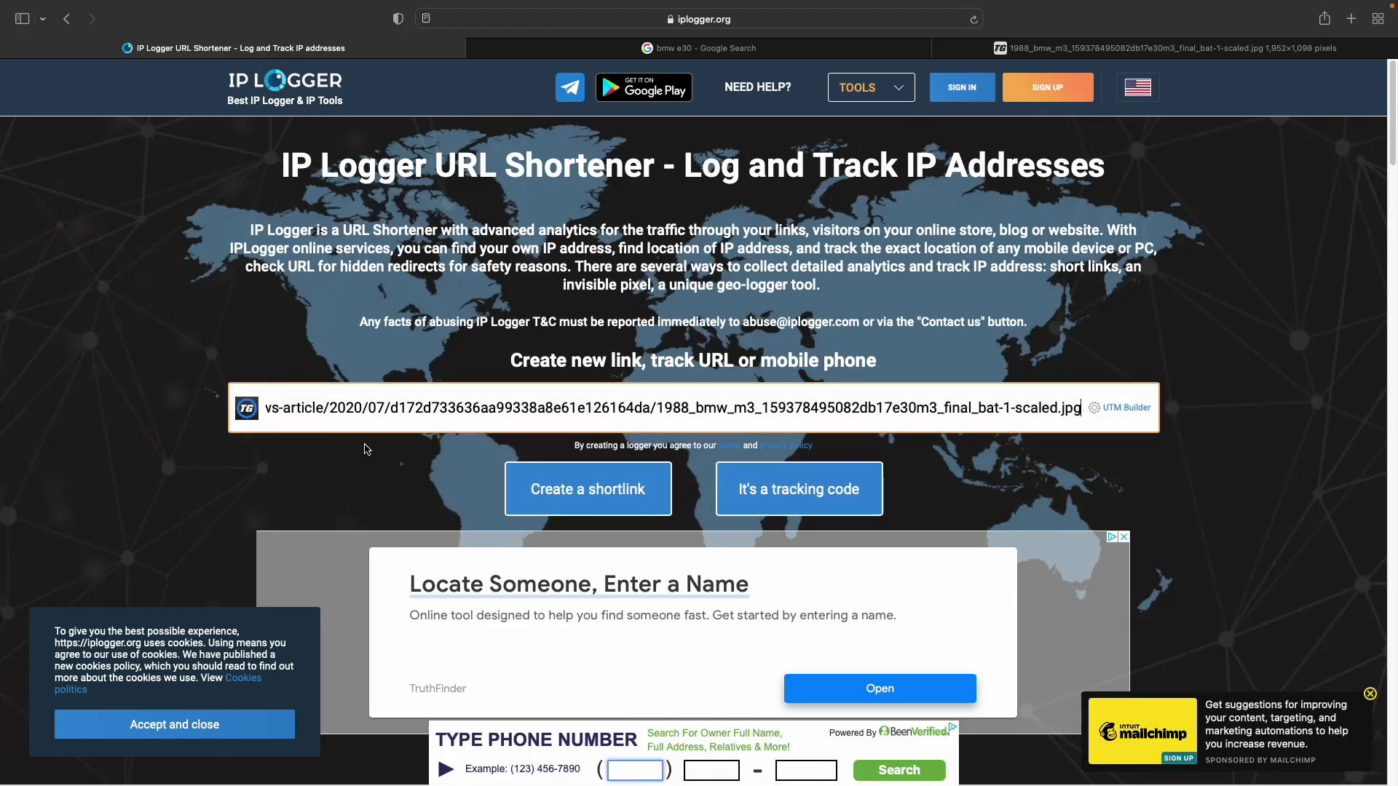
left_click(614, 508)
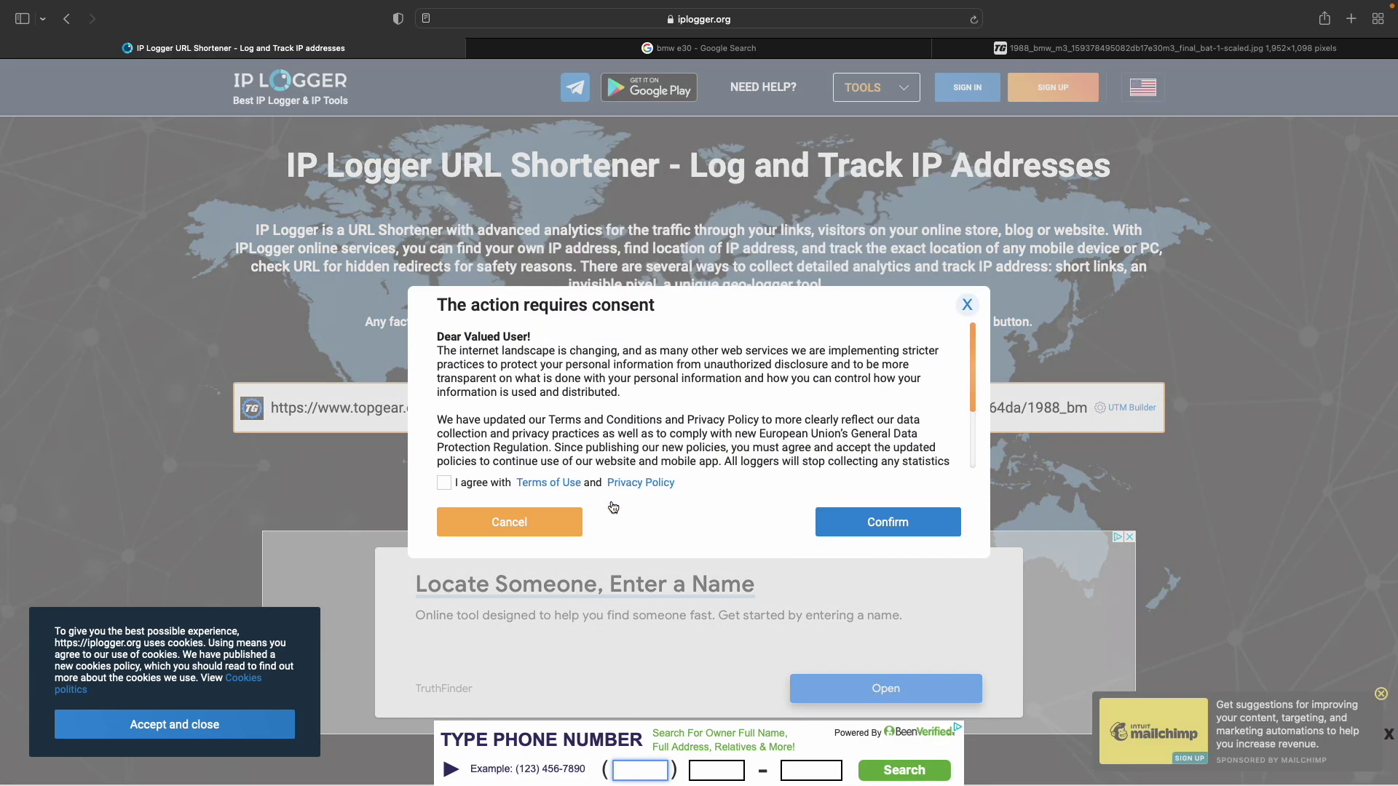
left_click(443, 483)
left_click(930, 526)
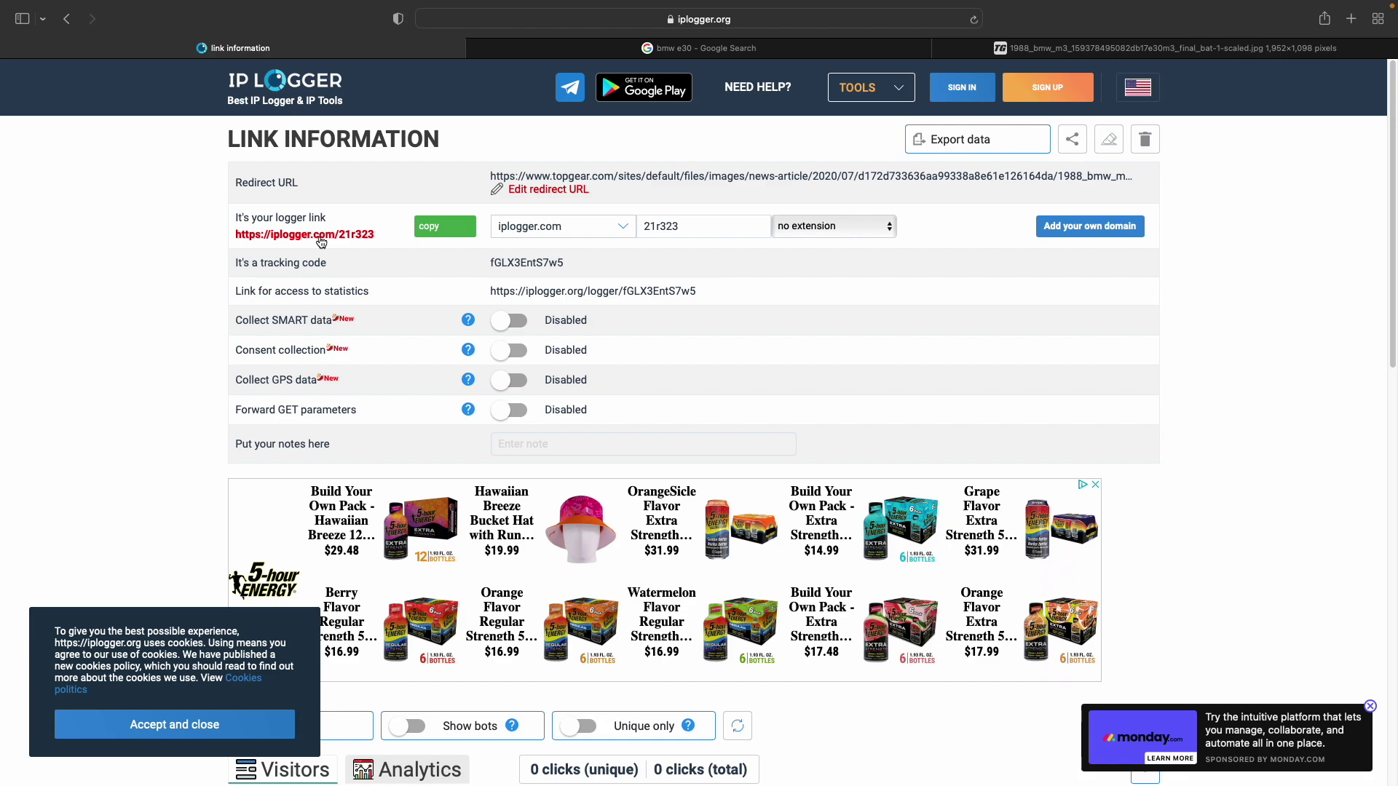
Step: Review the domain and extension lists, then set the link domain to 2no.co
left_click(623, 232)
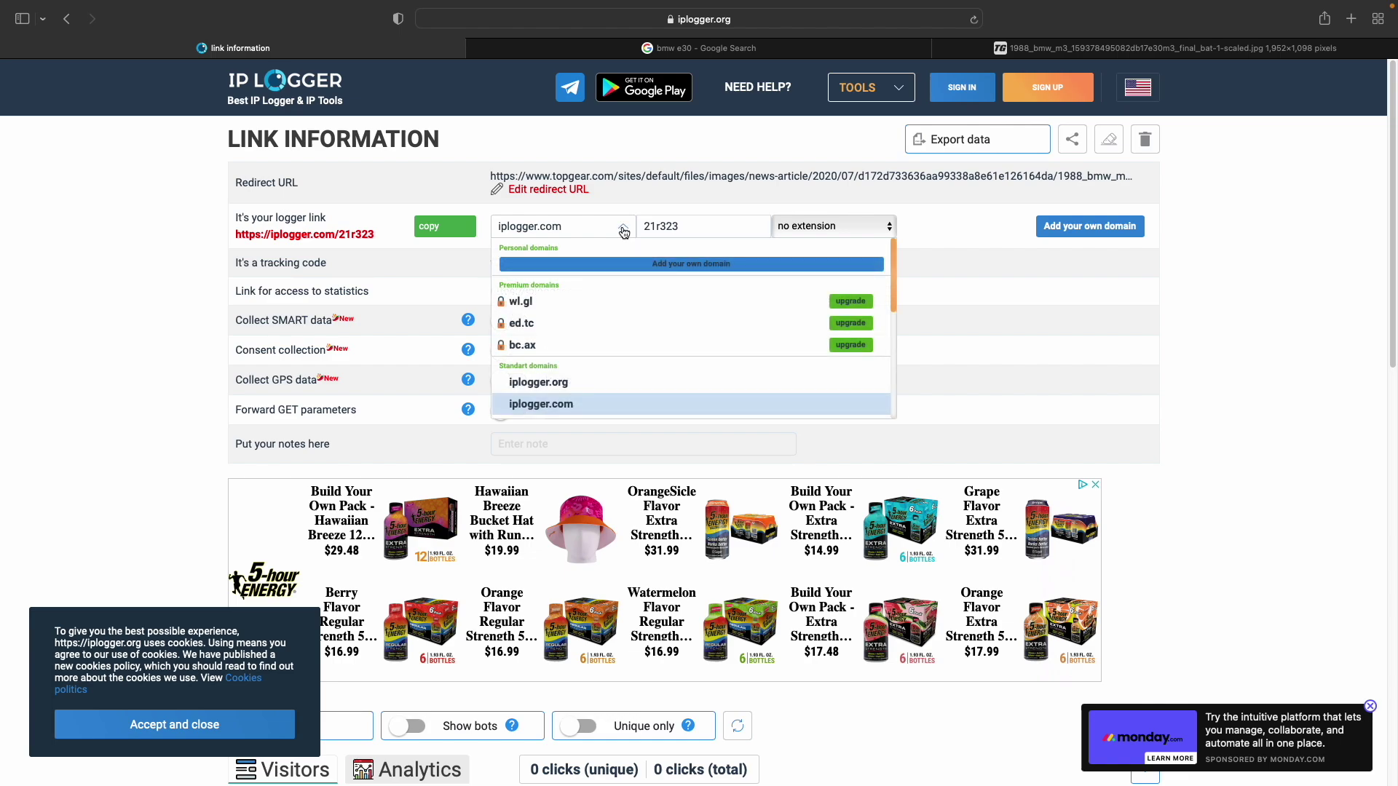
left_click(624, 232)
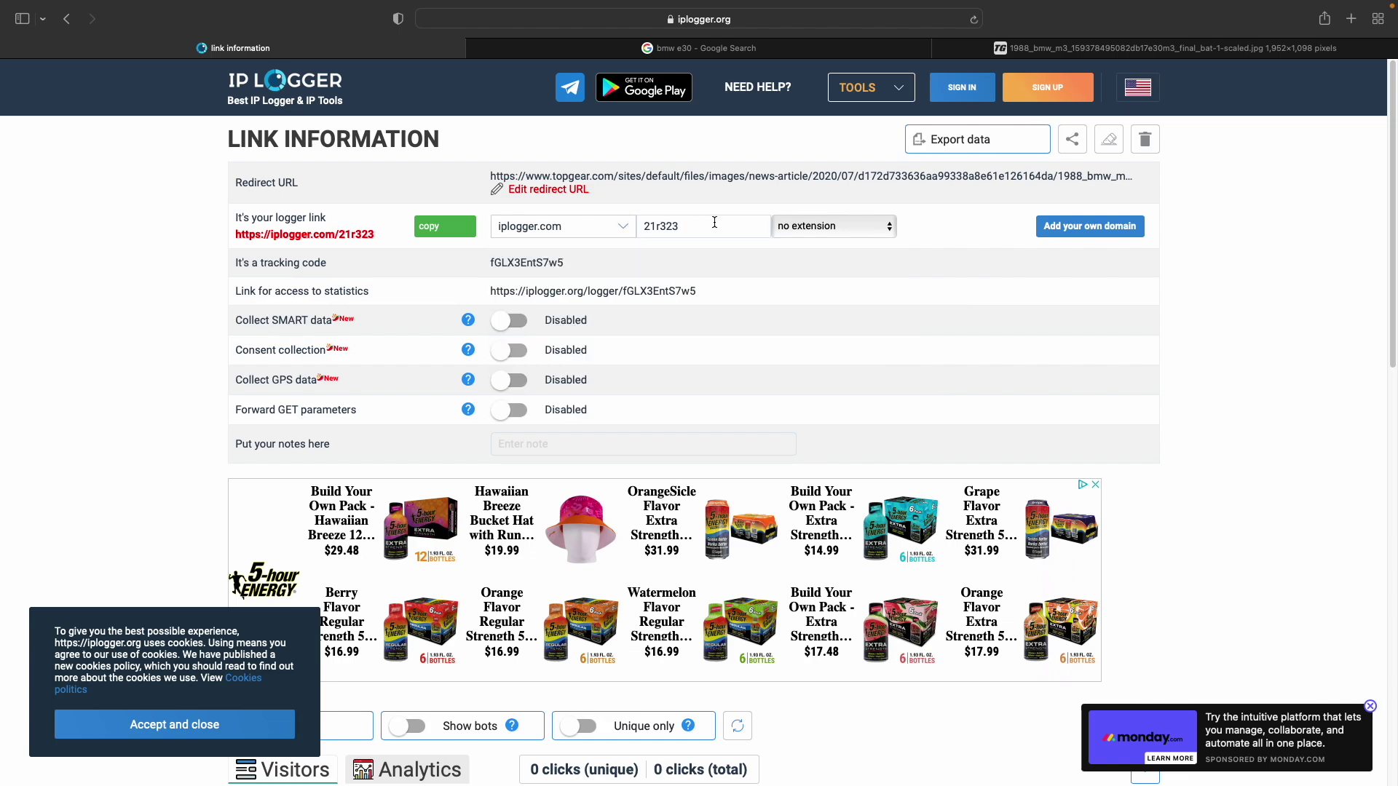
left_click(880, 229)
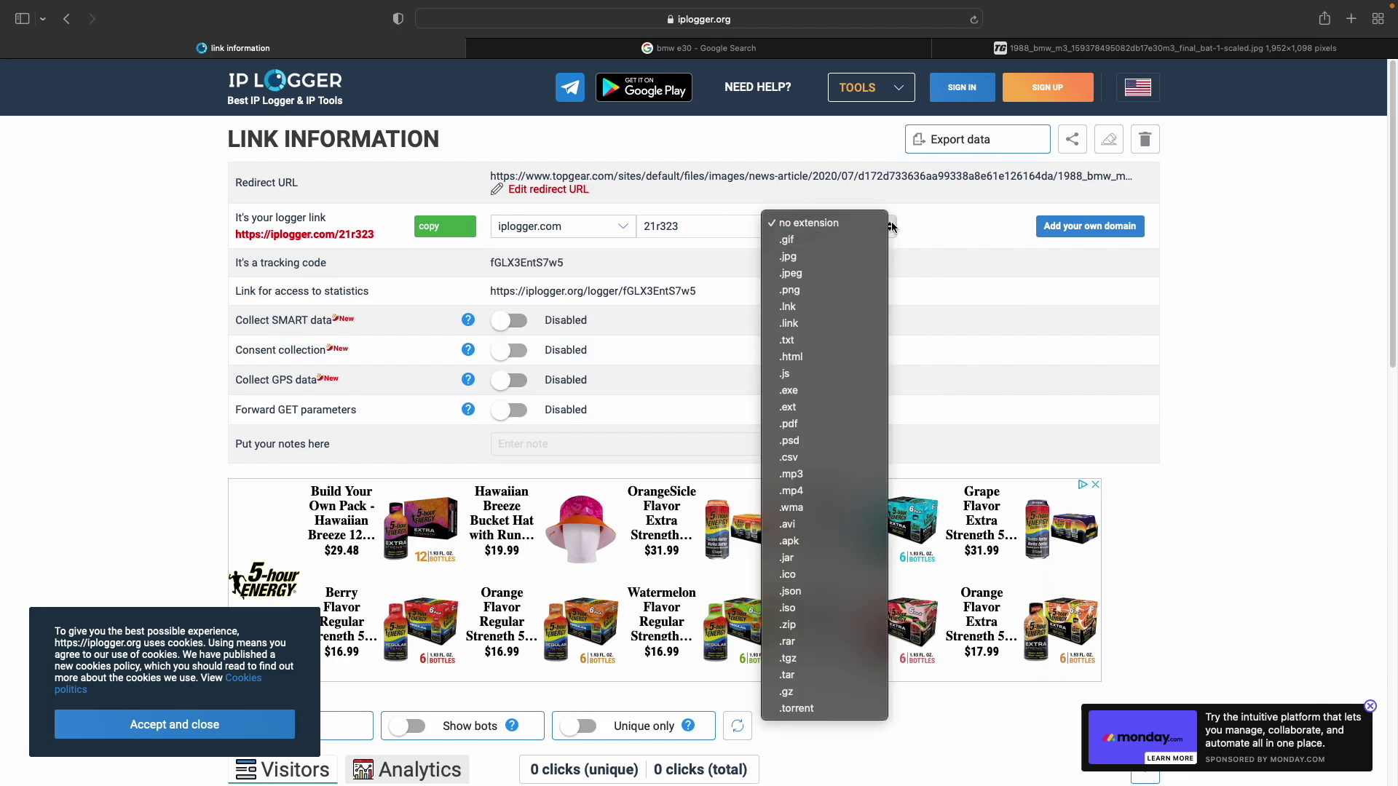
left_click(1027, 230)
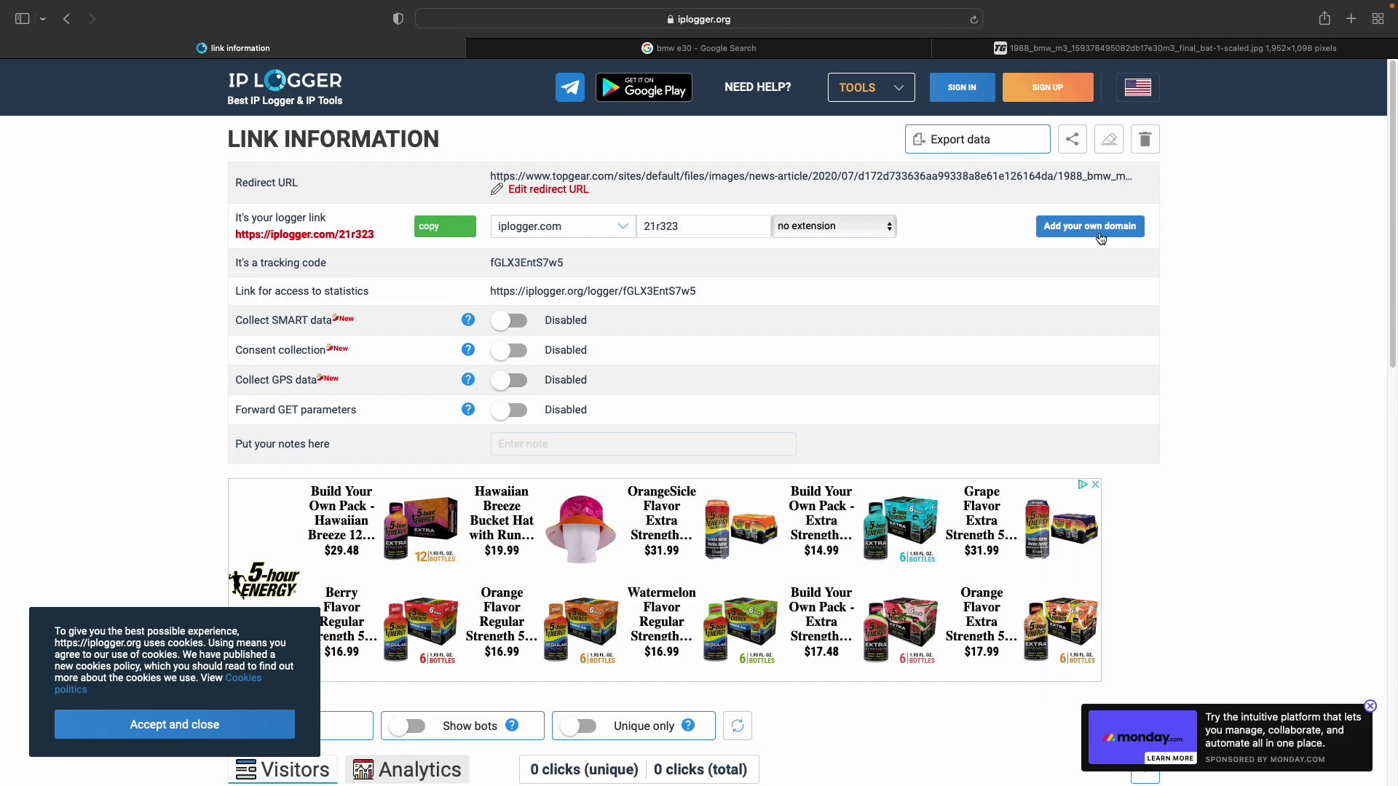
left_click(624, 227)
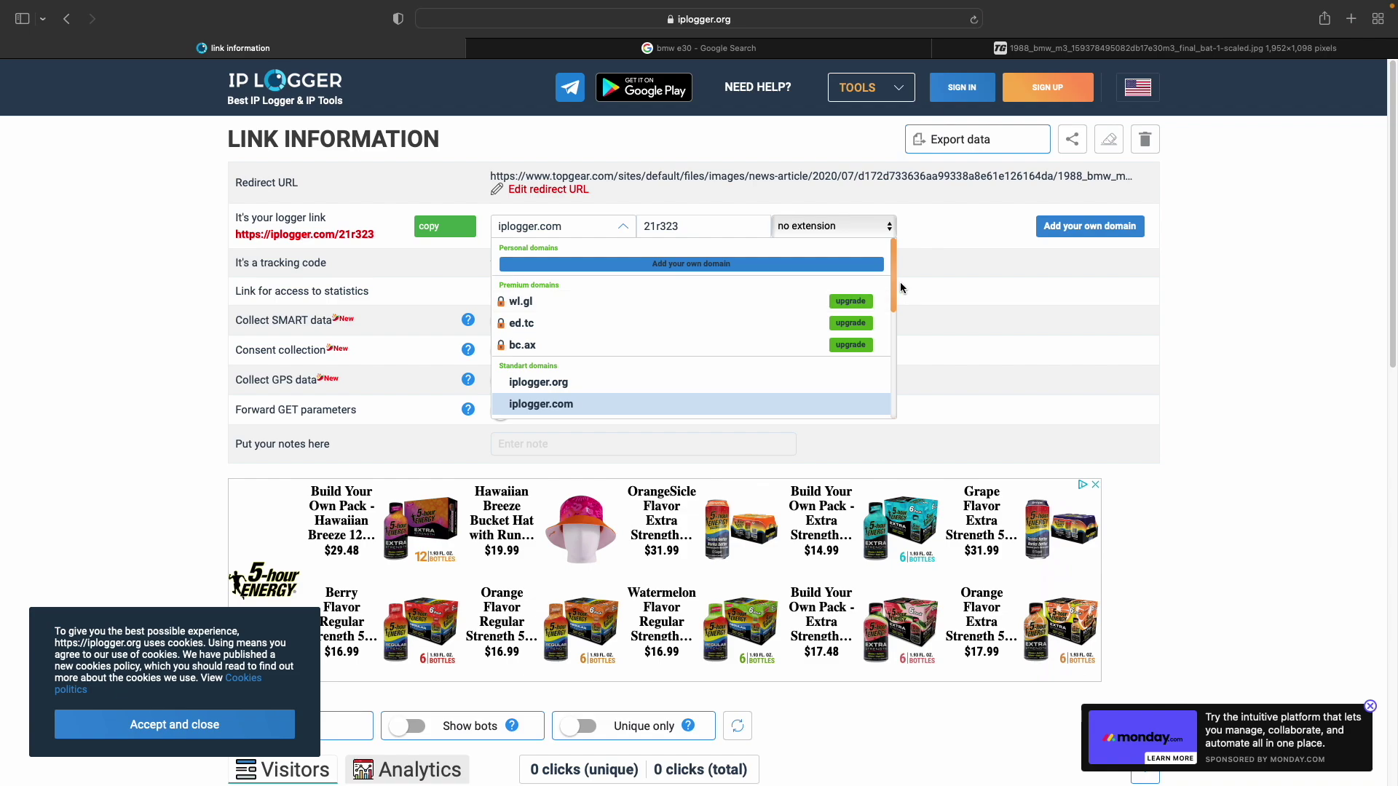
left_click_drag(895, 284, 893, 344)
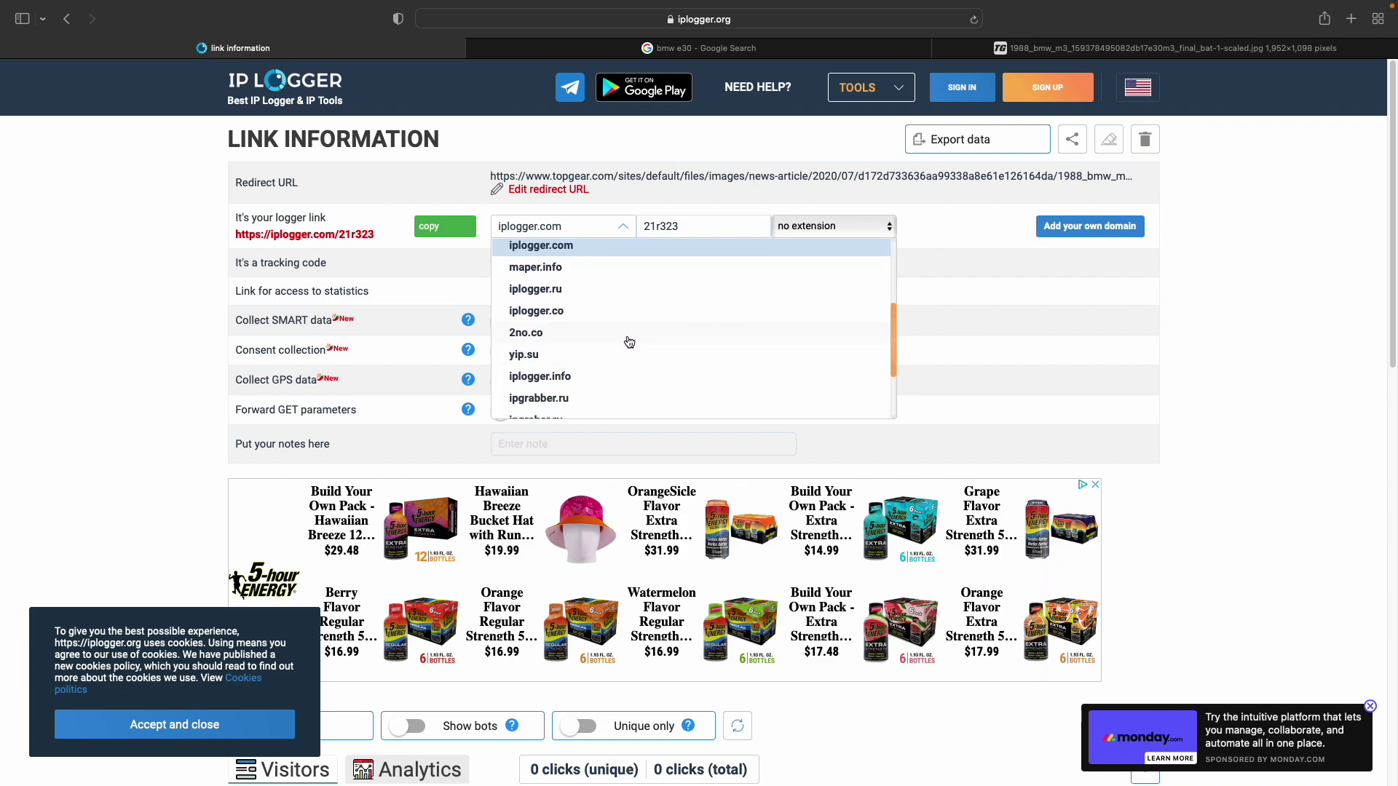
left_click(563, 339)
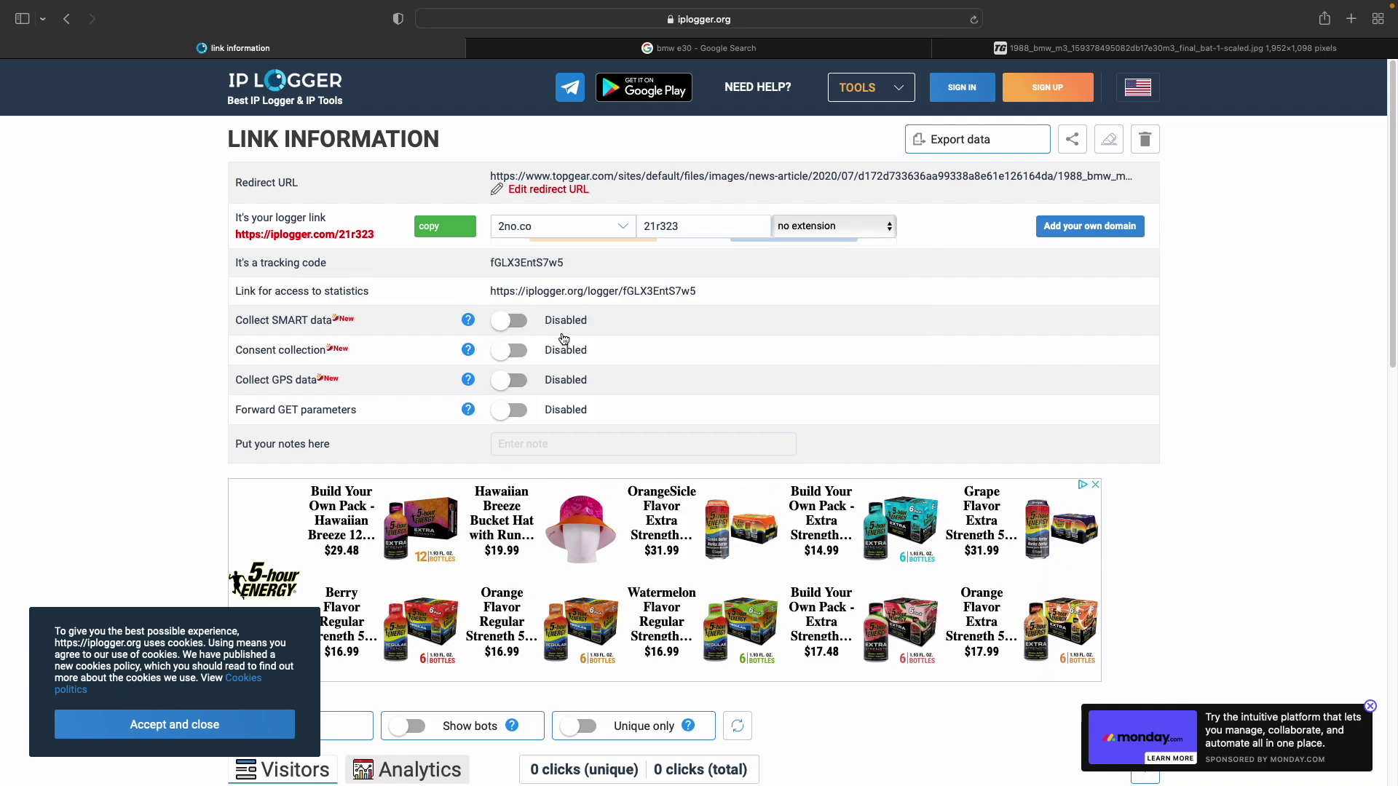
Step: Rename the link to 'mye30' with a .jpg extension and save it
double_click(697, 229)
type("my")
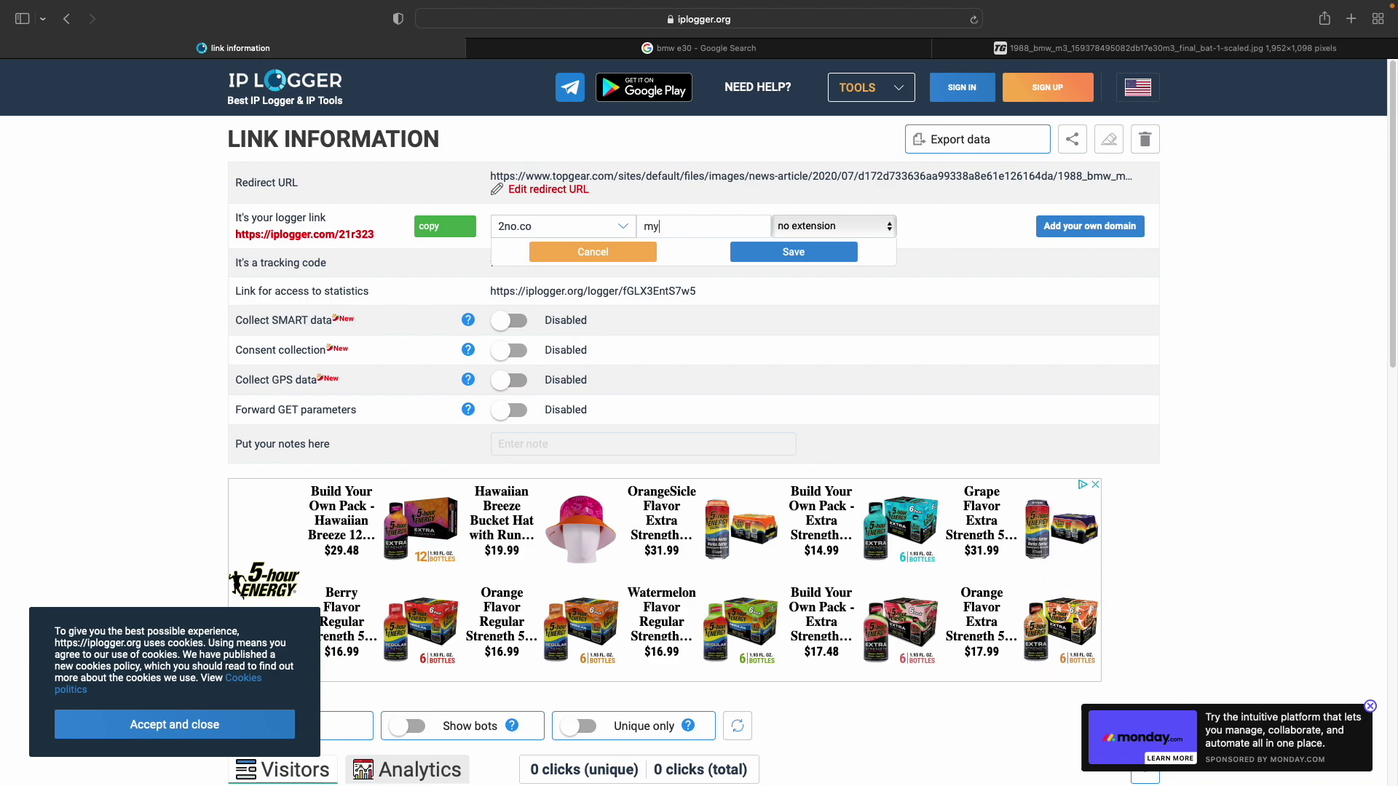
type("e30")
left_click(852, 230)
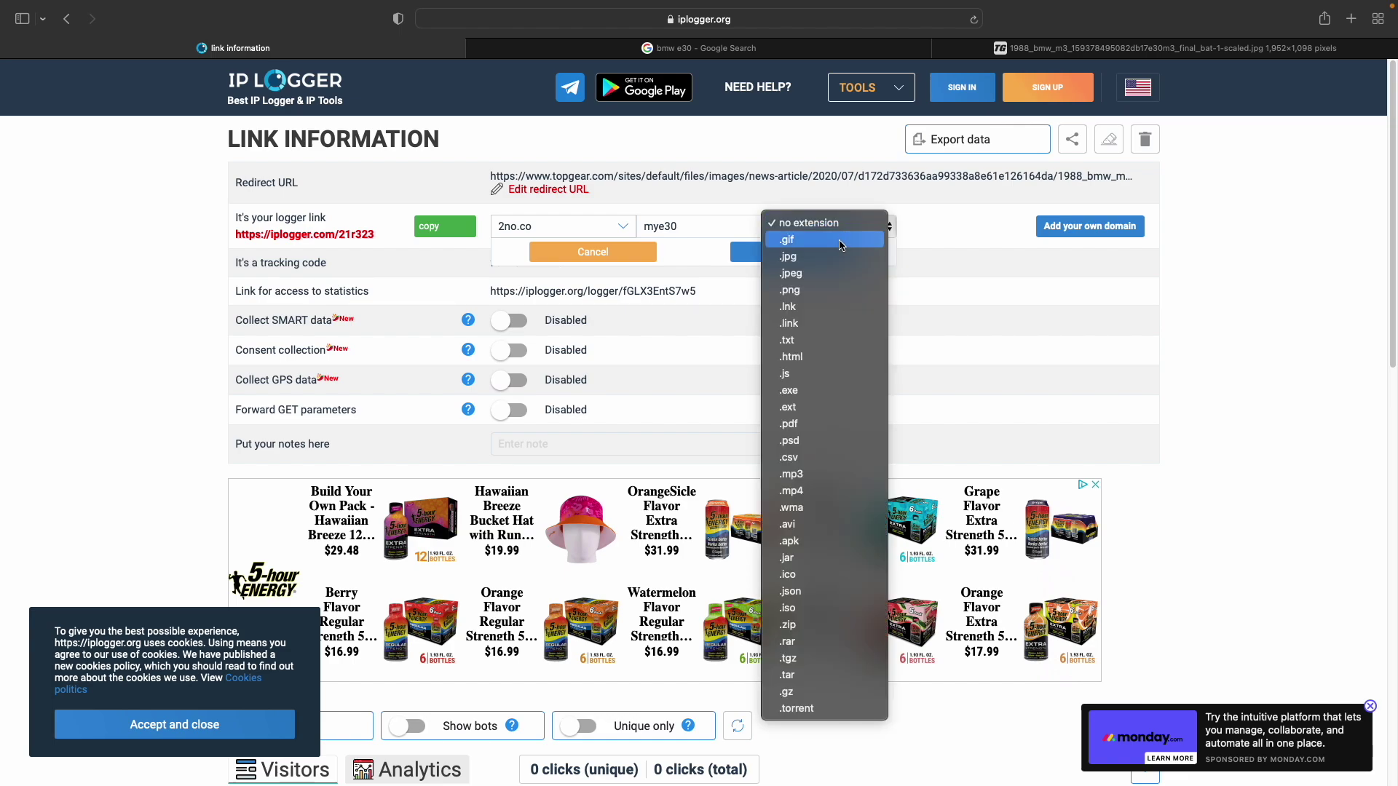
left_click(838, 257)
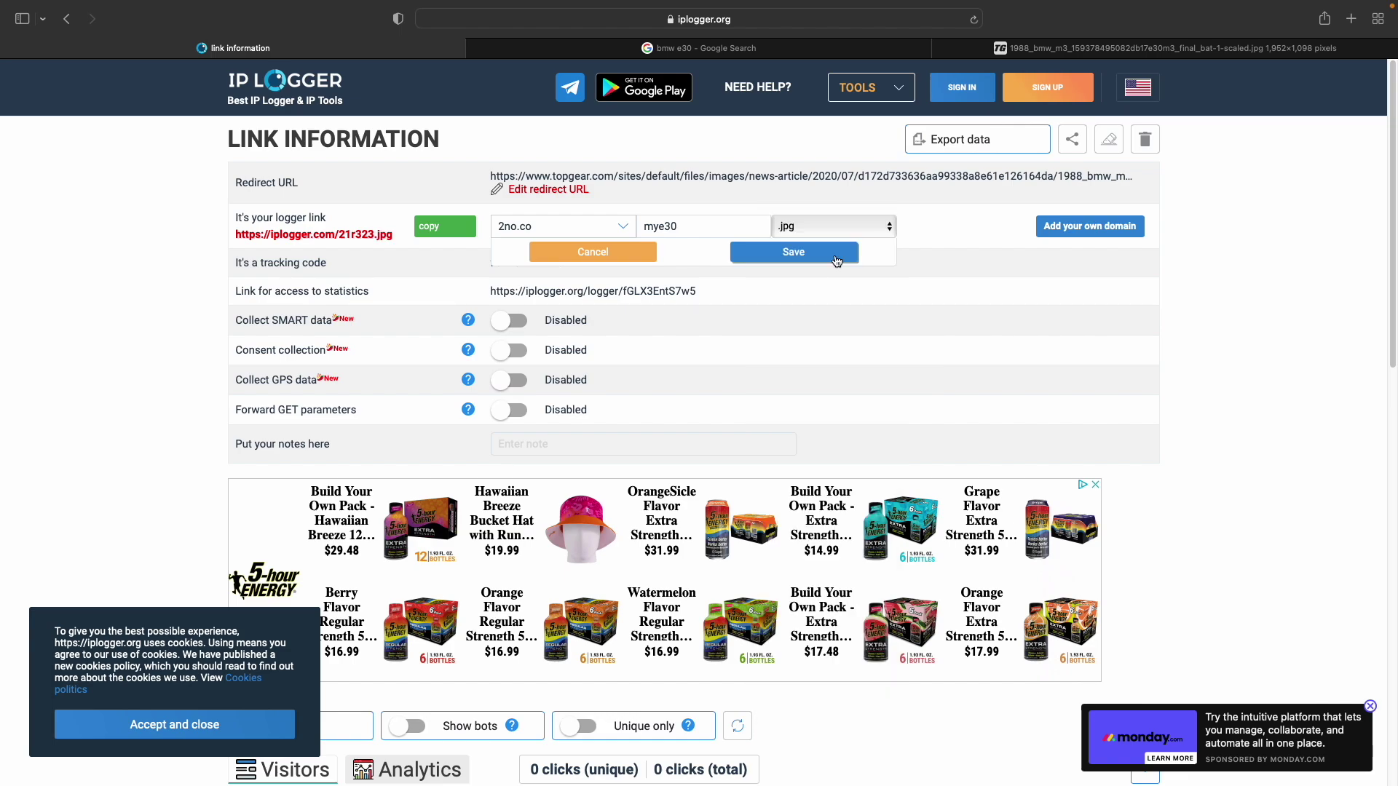
left_click(836, 259)
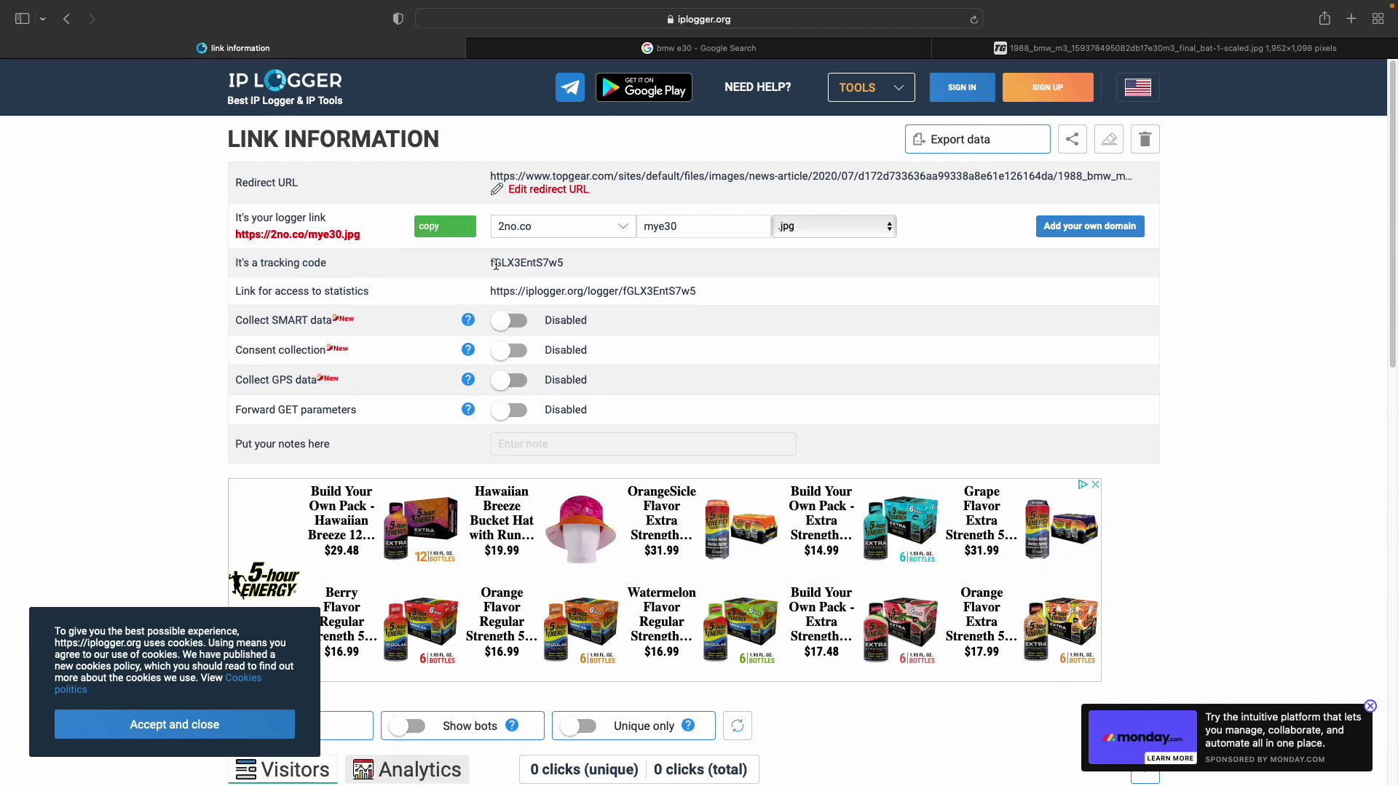
double_click(525, 264)
left_click(570, 291)
left_click(359, 55)
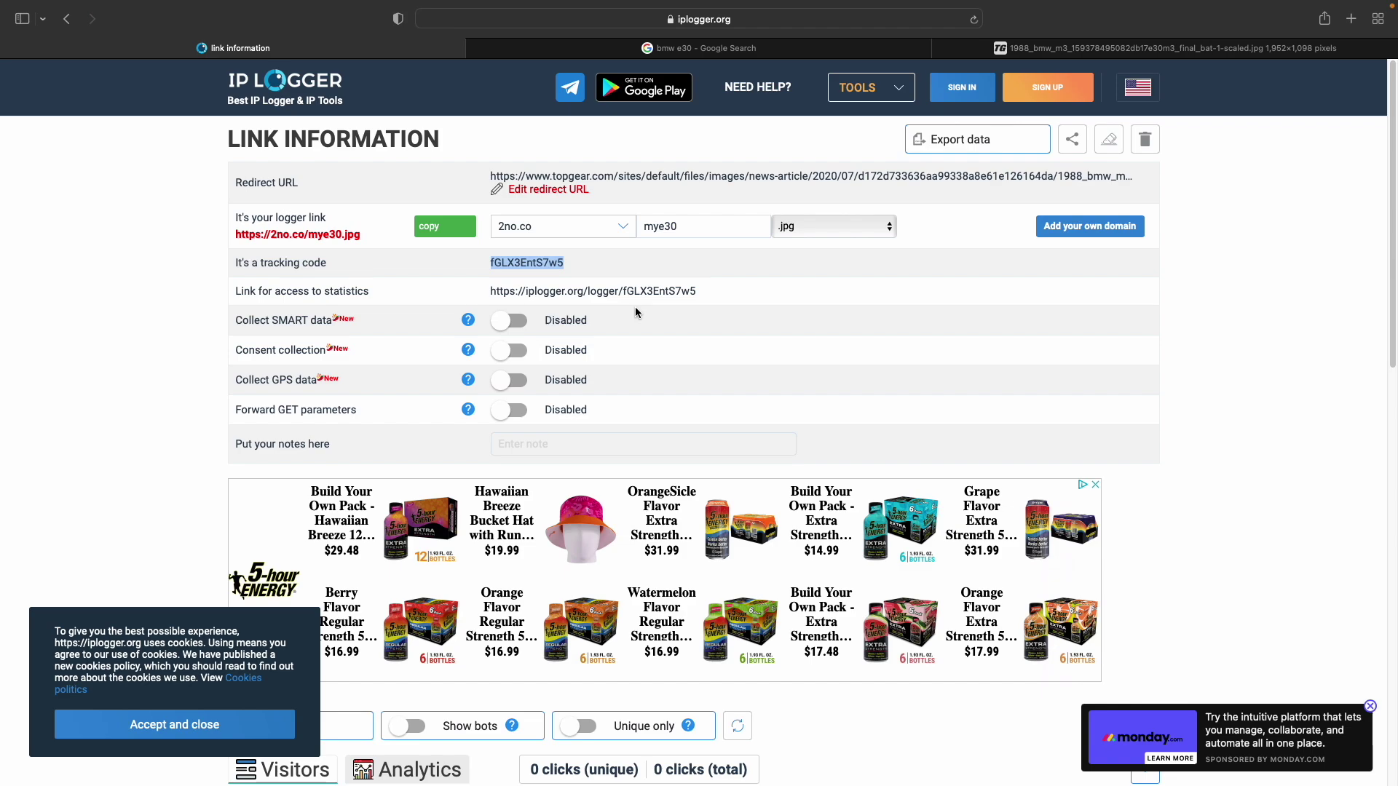
Step: Enable SMART and GPS data collection and check the Visitors table, still at 0 clicks
left_click(521, 325)
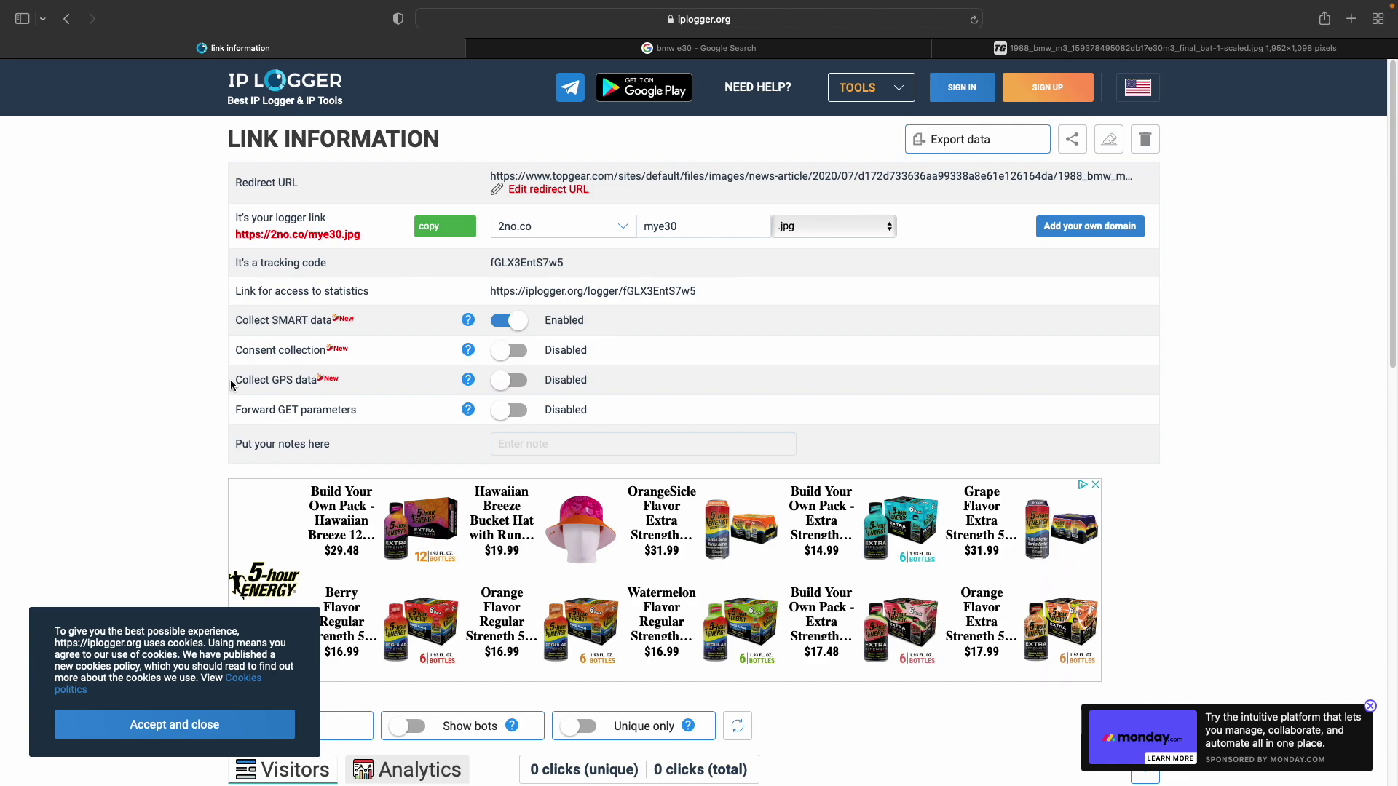
left_click(509, 382)
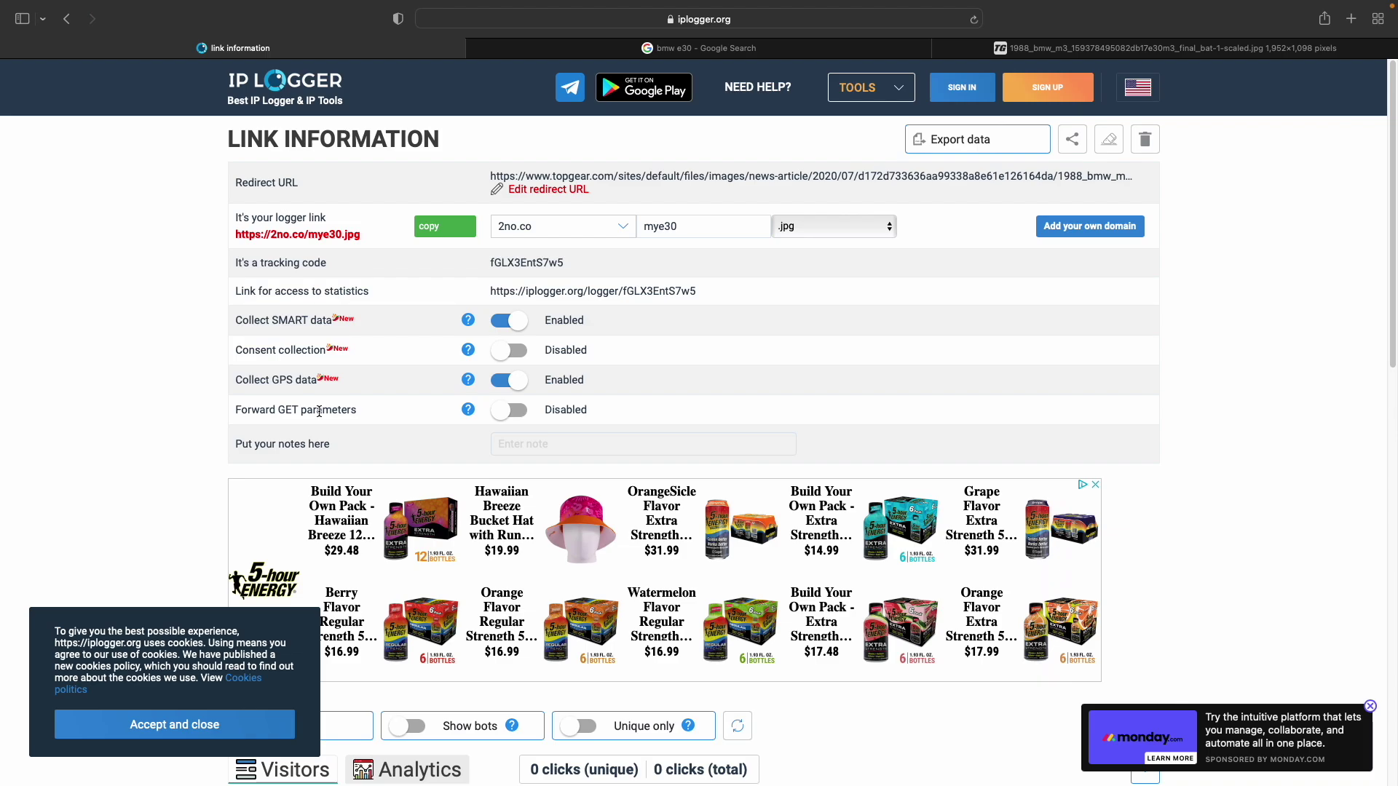
scroll(426, 383, "down", 10)
scroll(427, 383, "down", 3)
scroll(431, 383, "up", 5)
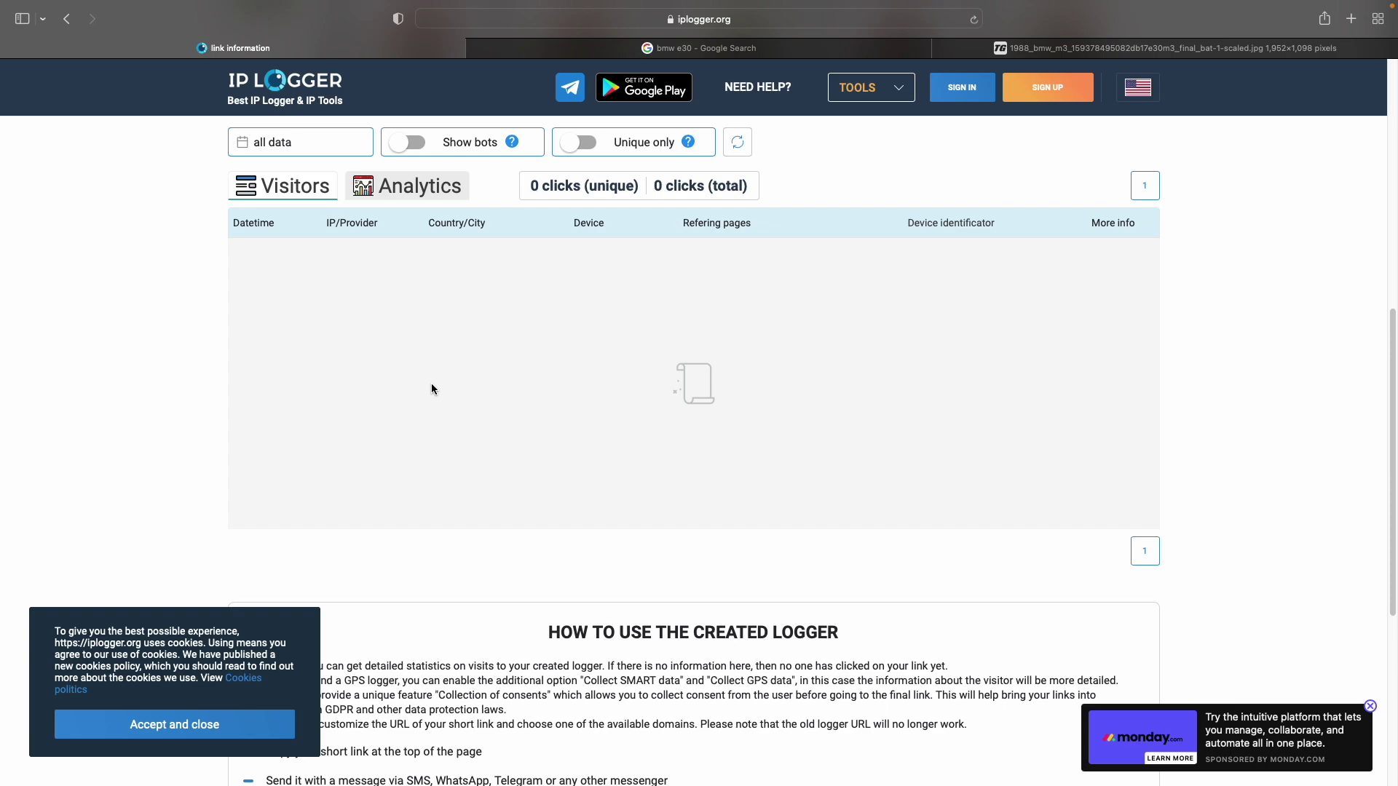
scroll(431, 386, "up", 1)
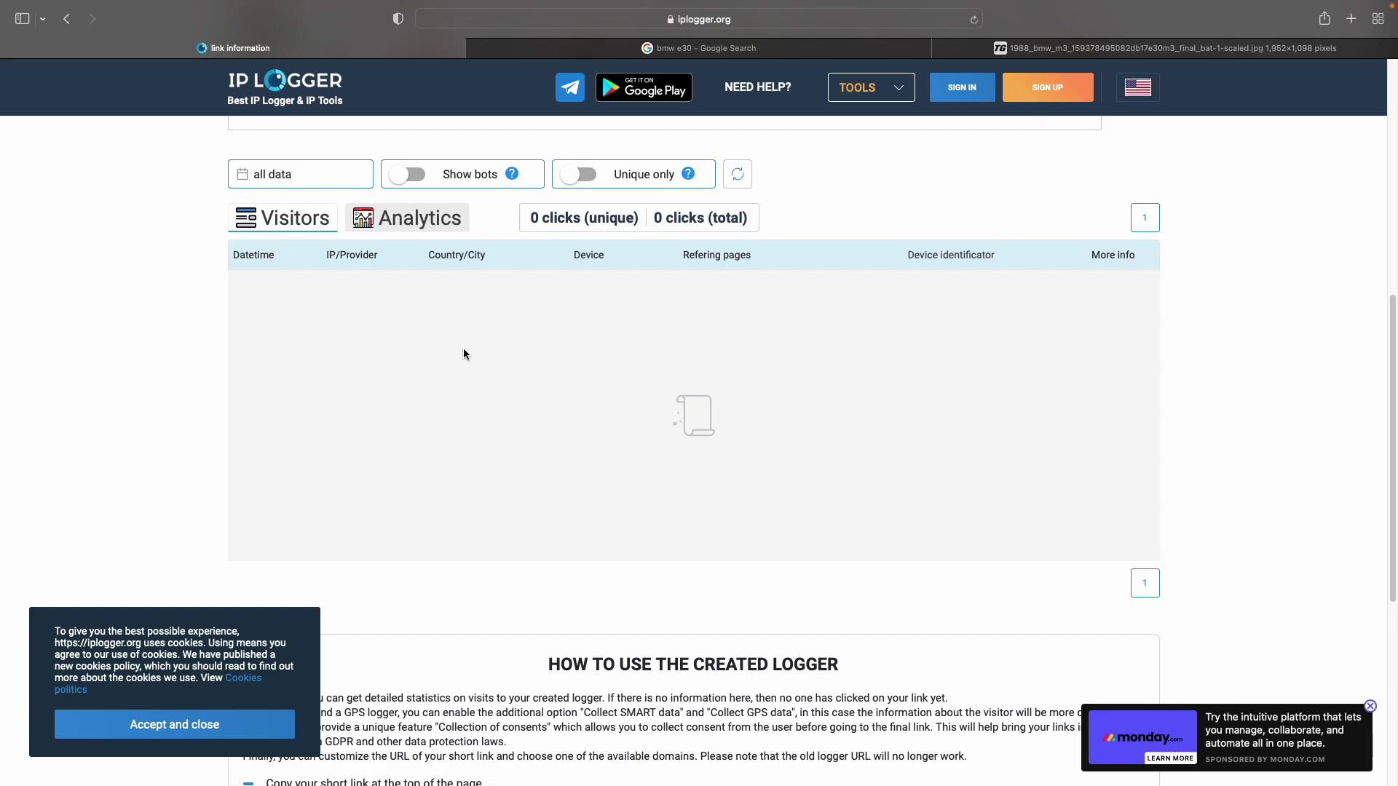
Step: Show the Analytics view and look over the empty 7-day Clicks chart and Countries map
left_click(415, 217)
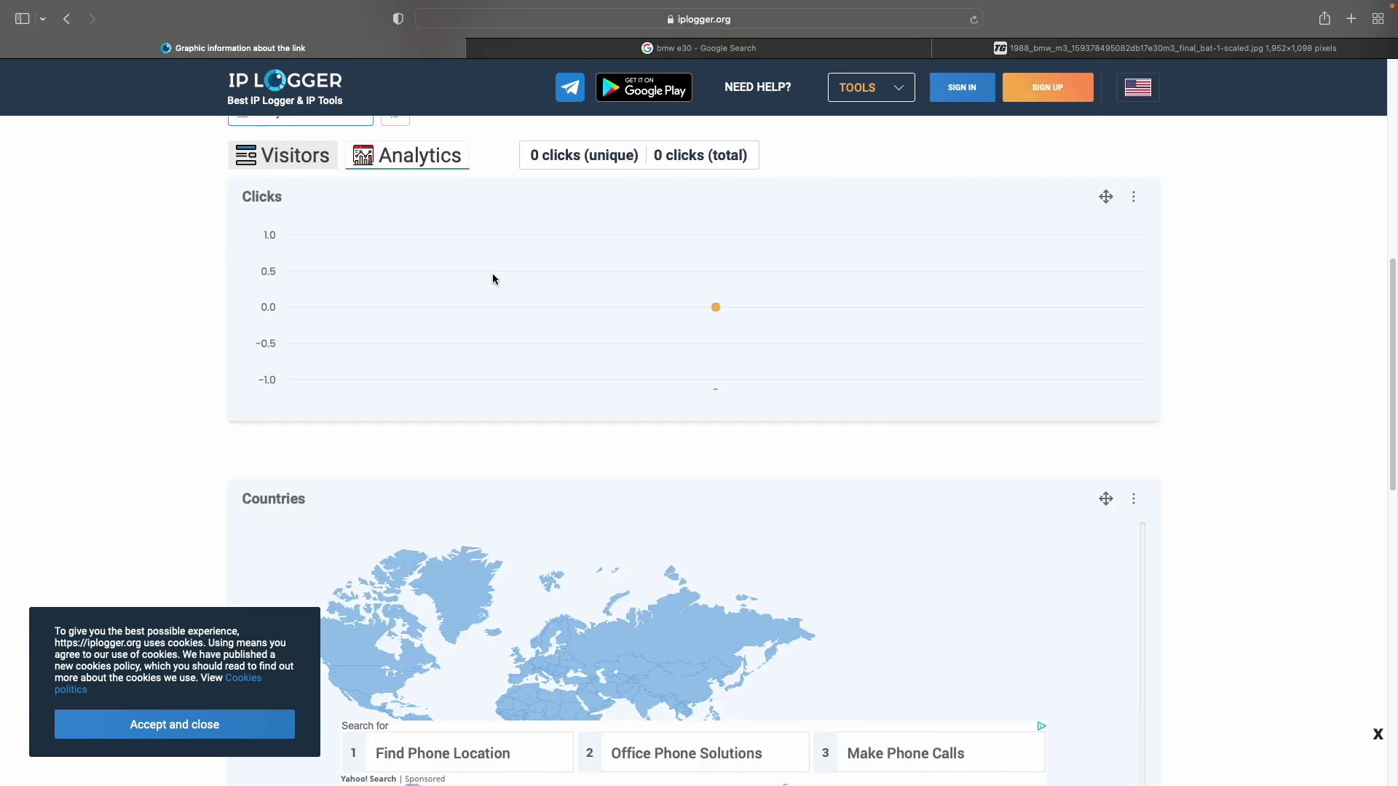
scroll(484, 278, "down", 3)
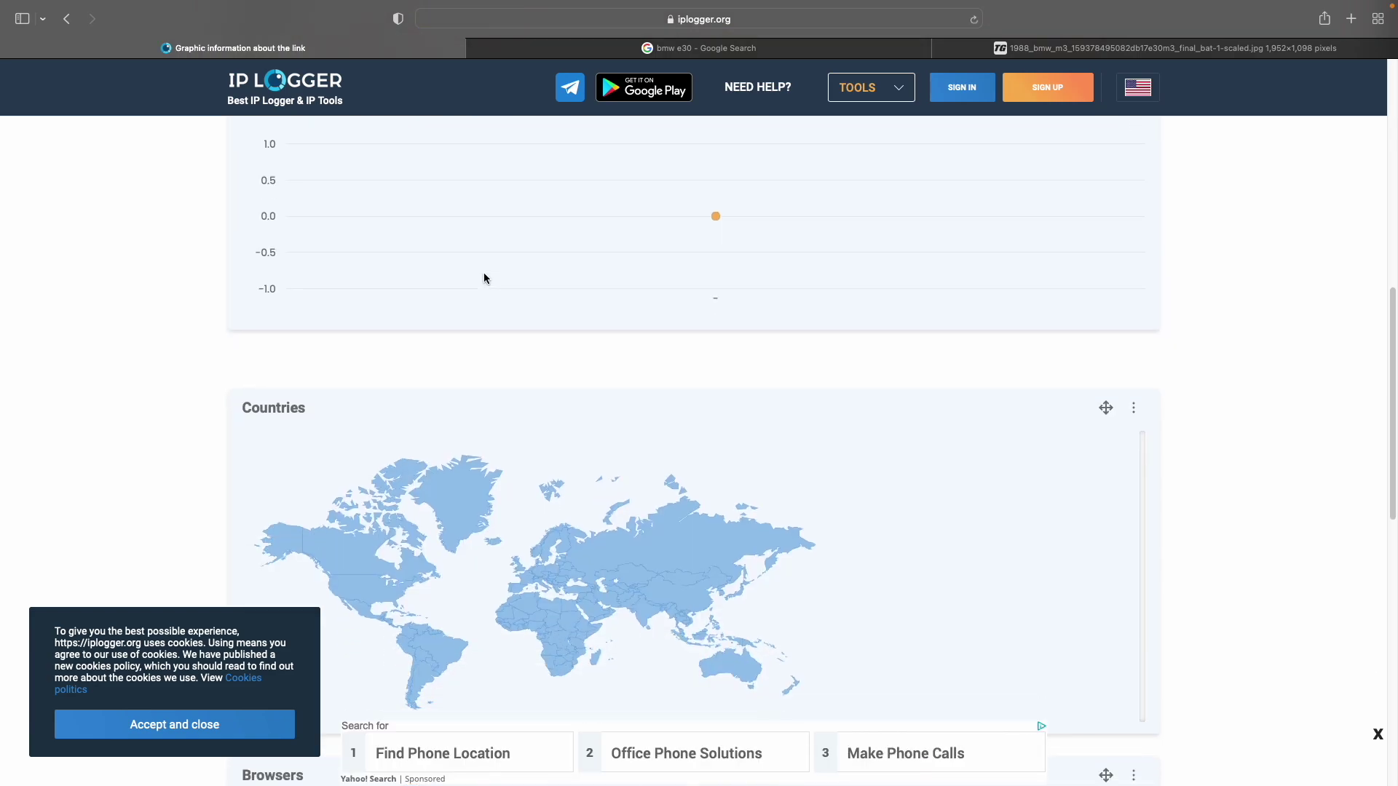
scroll(484, 278, "down", 5)
scroll(484, 278, "down", 3)
scroll(483, 277, "up", 10)
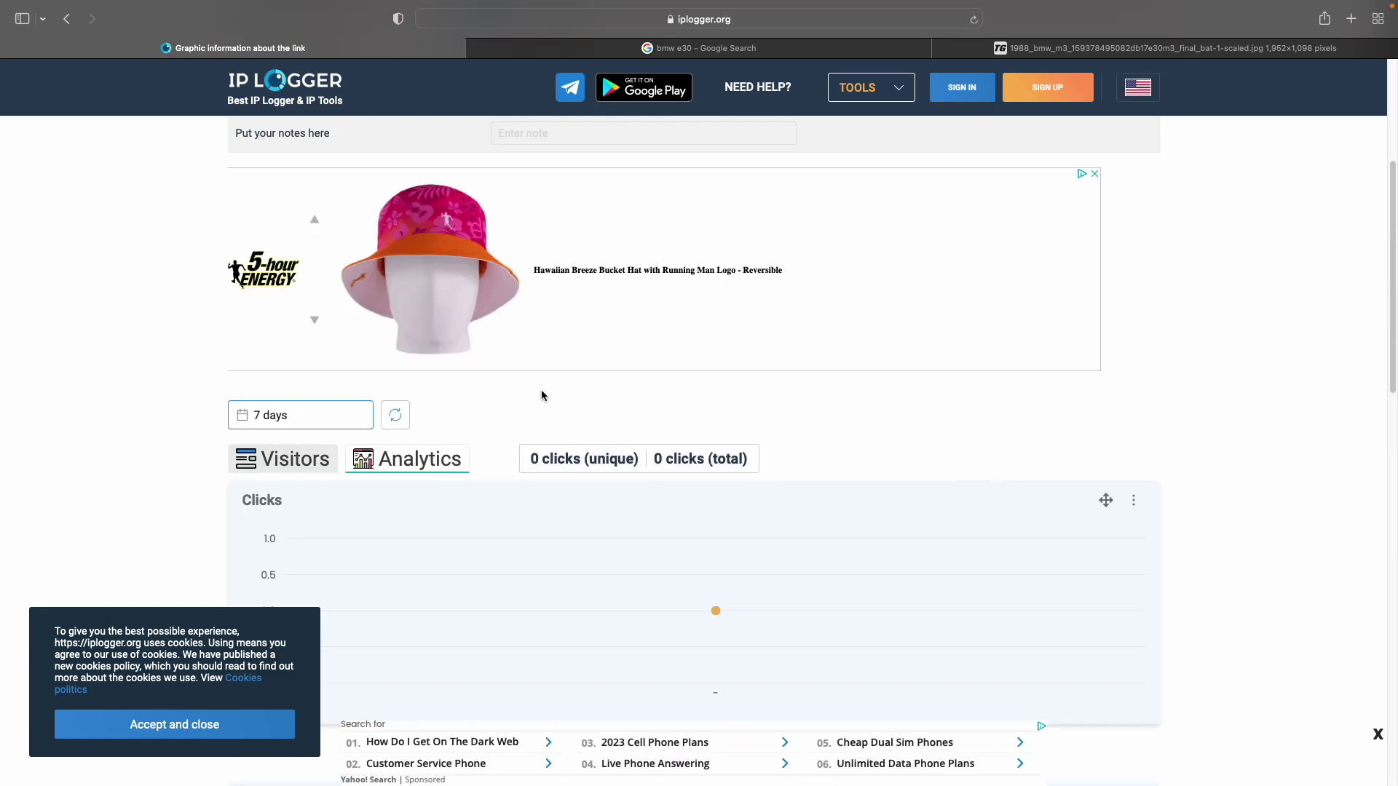
scroll(510, 395, "down", 1)
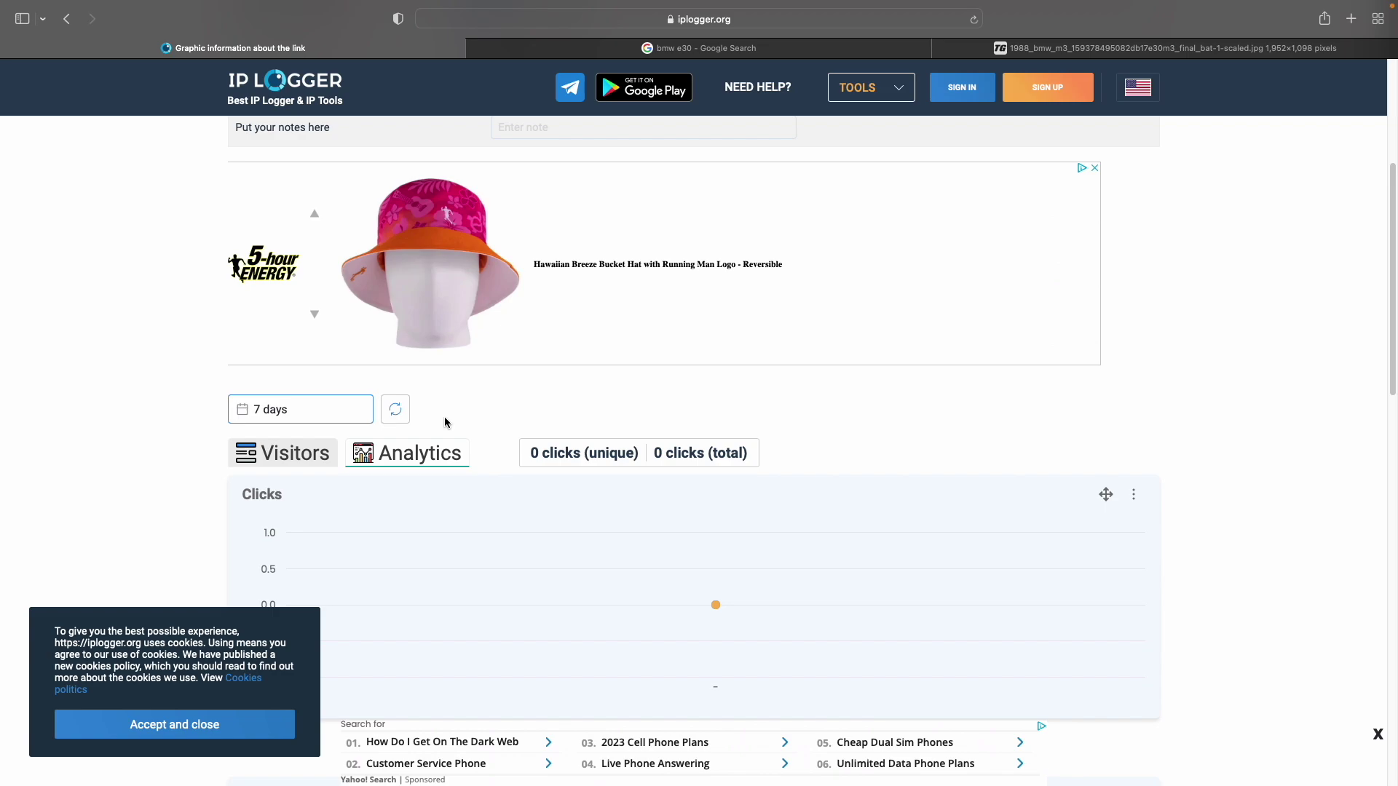
Step: Return to the link's Visitors table
left_click(314, 455)
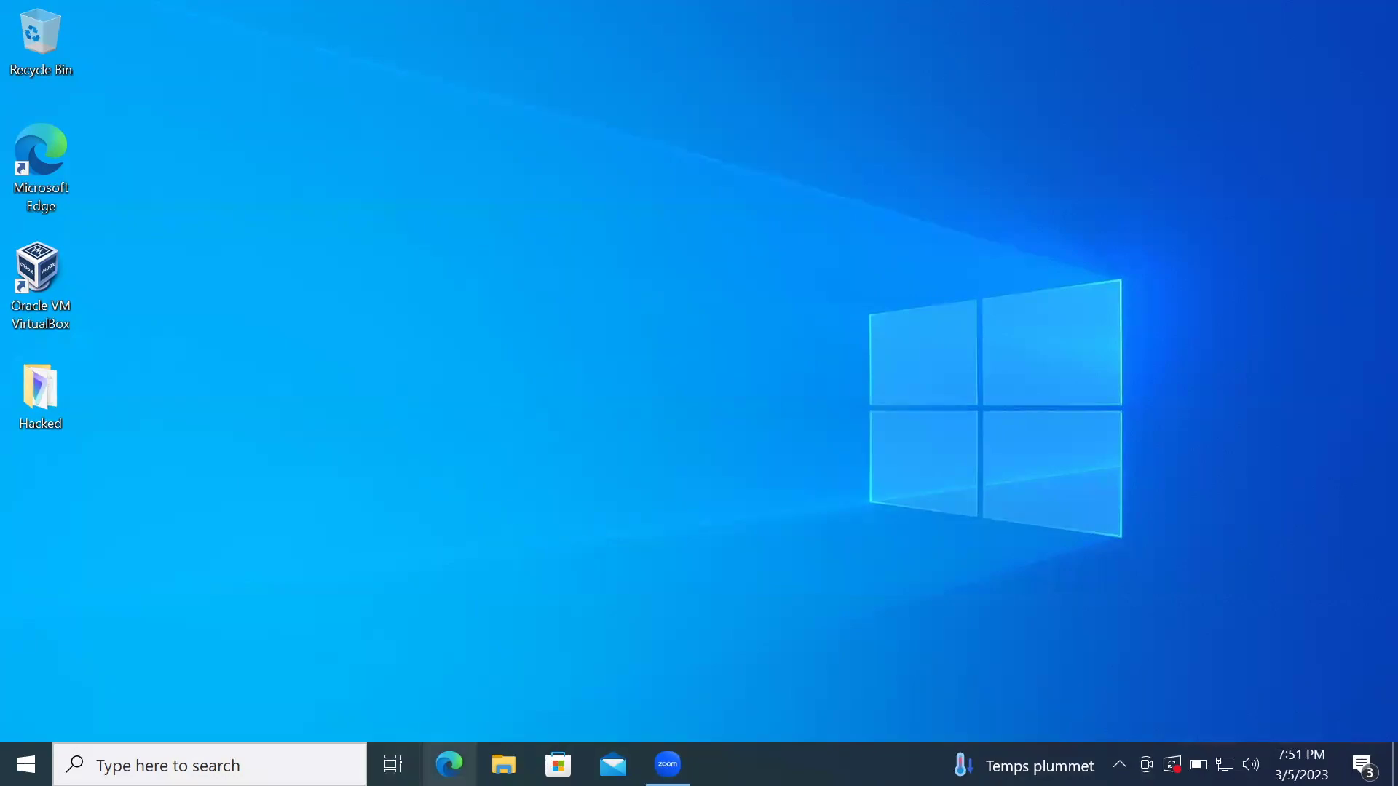
Step: Visit 2no.co/mye30 in Edge and allow the 'Where are you?' location request
left_click(449, 764)
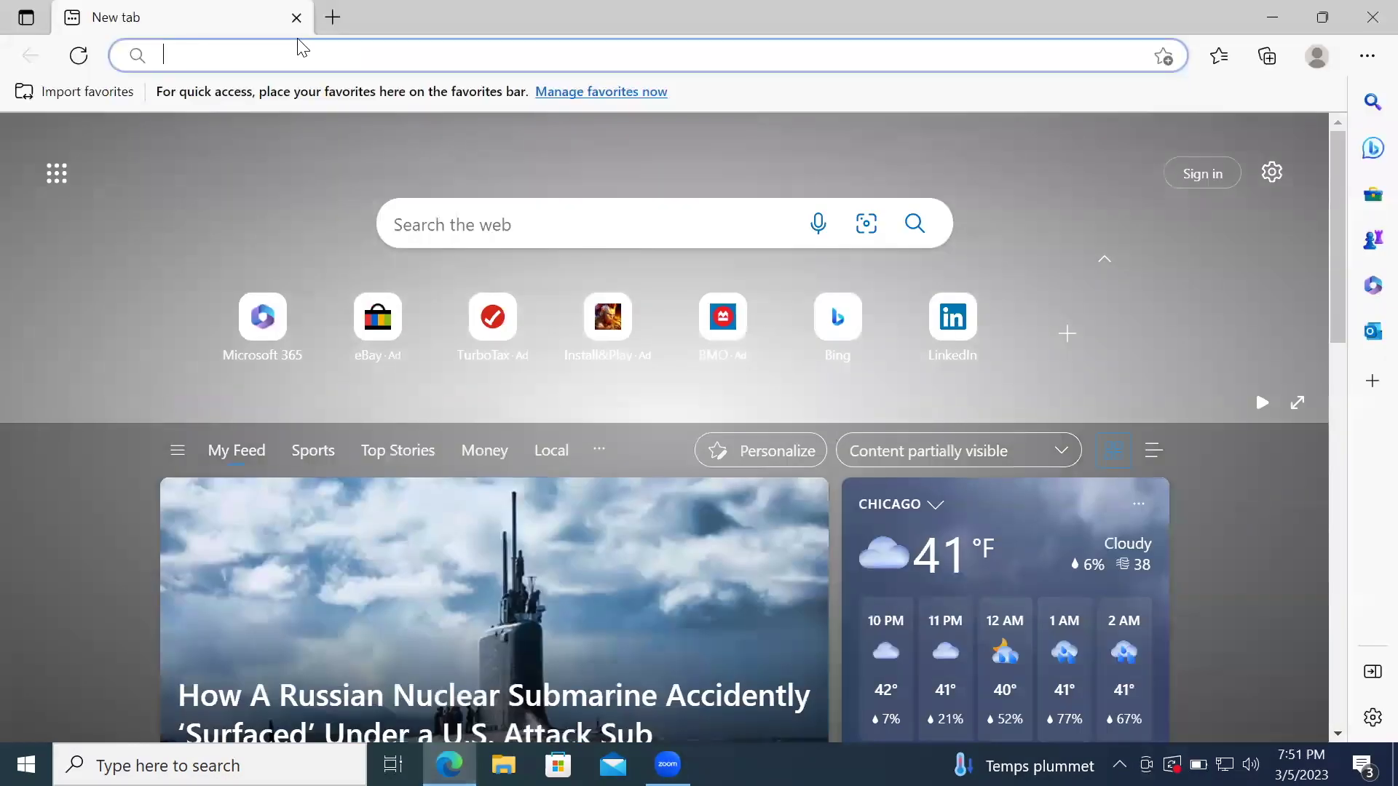
type("2")
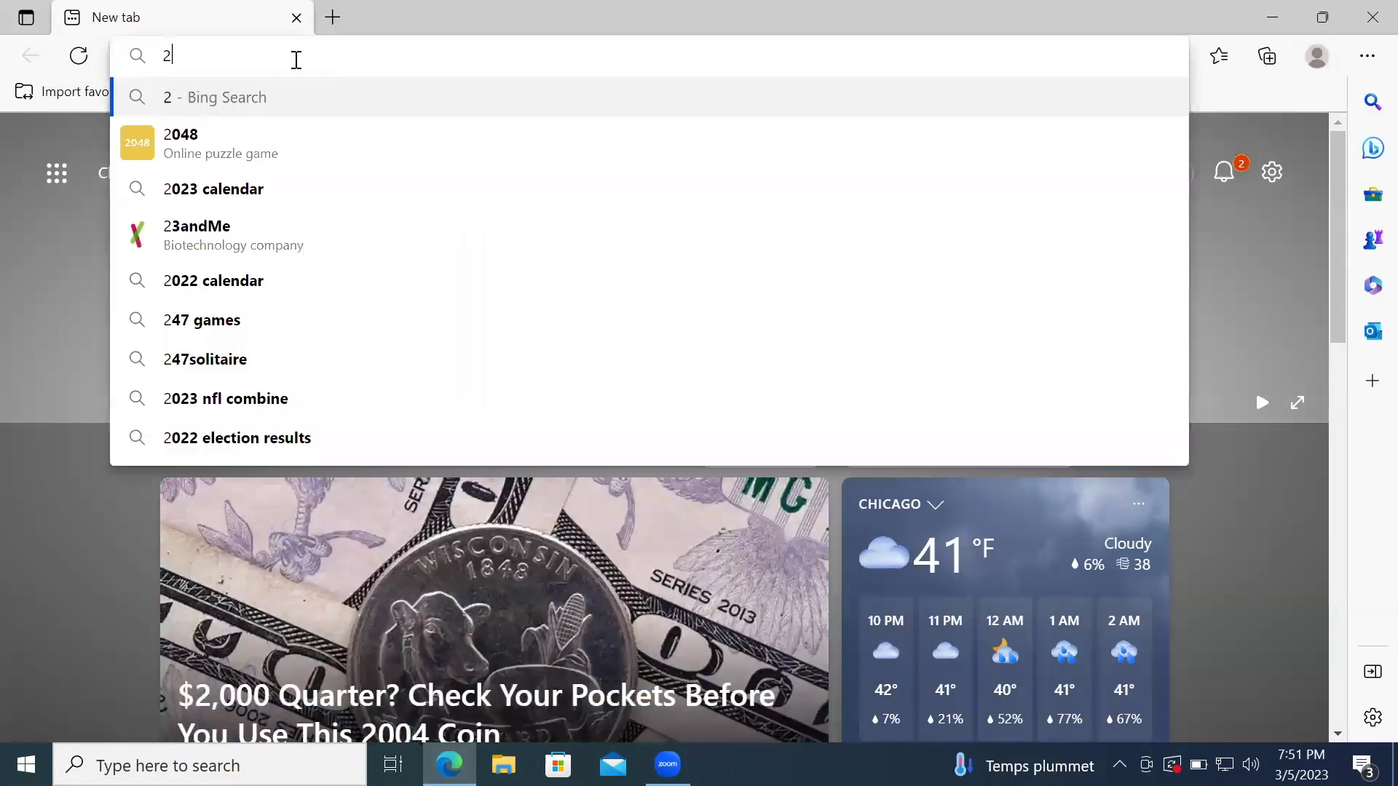
type("no.c")
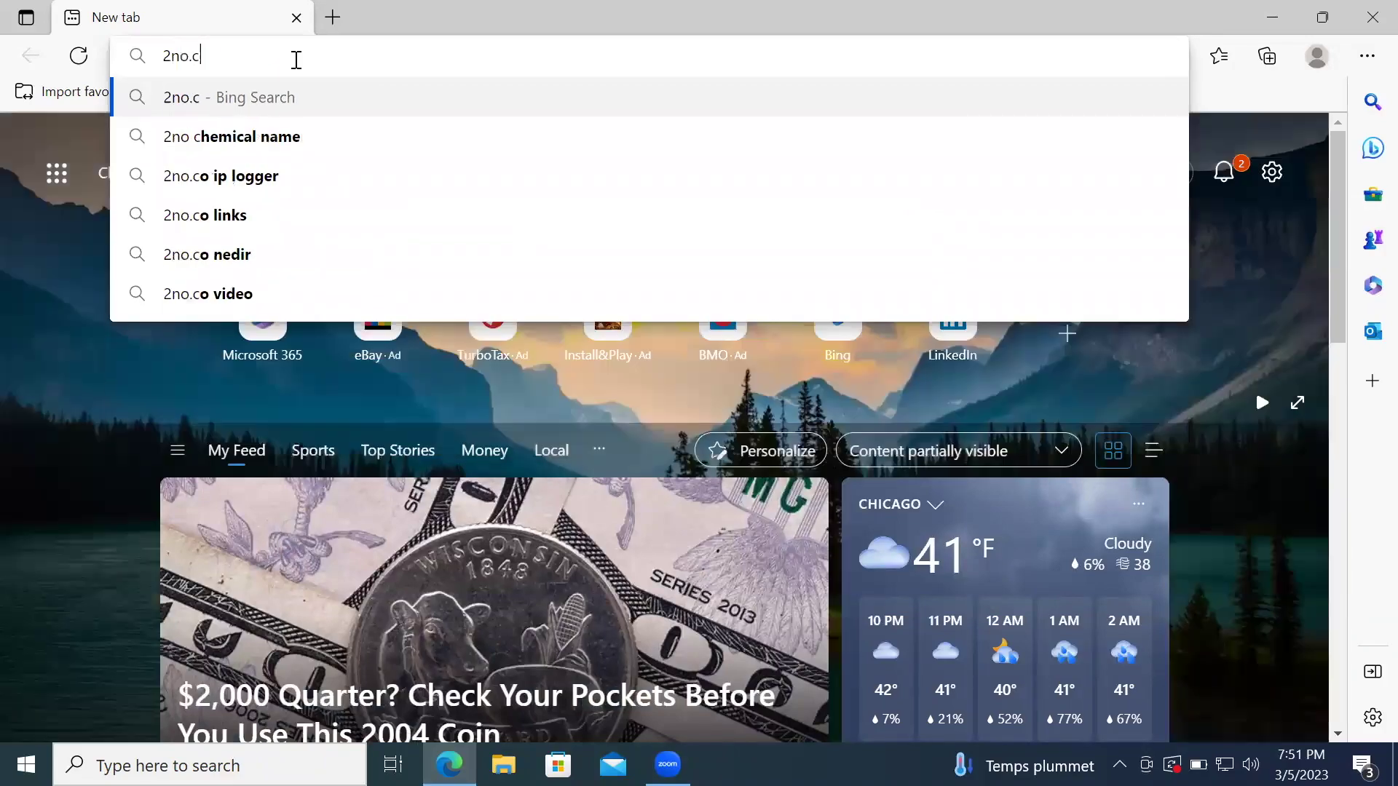
type("o/")
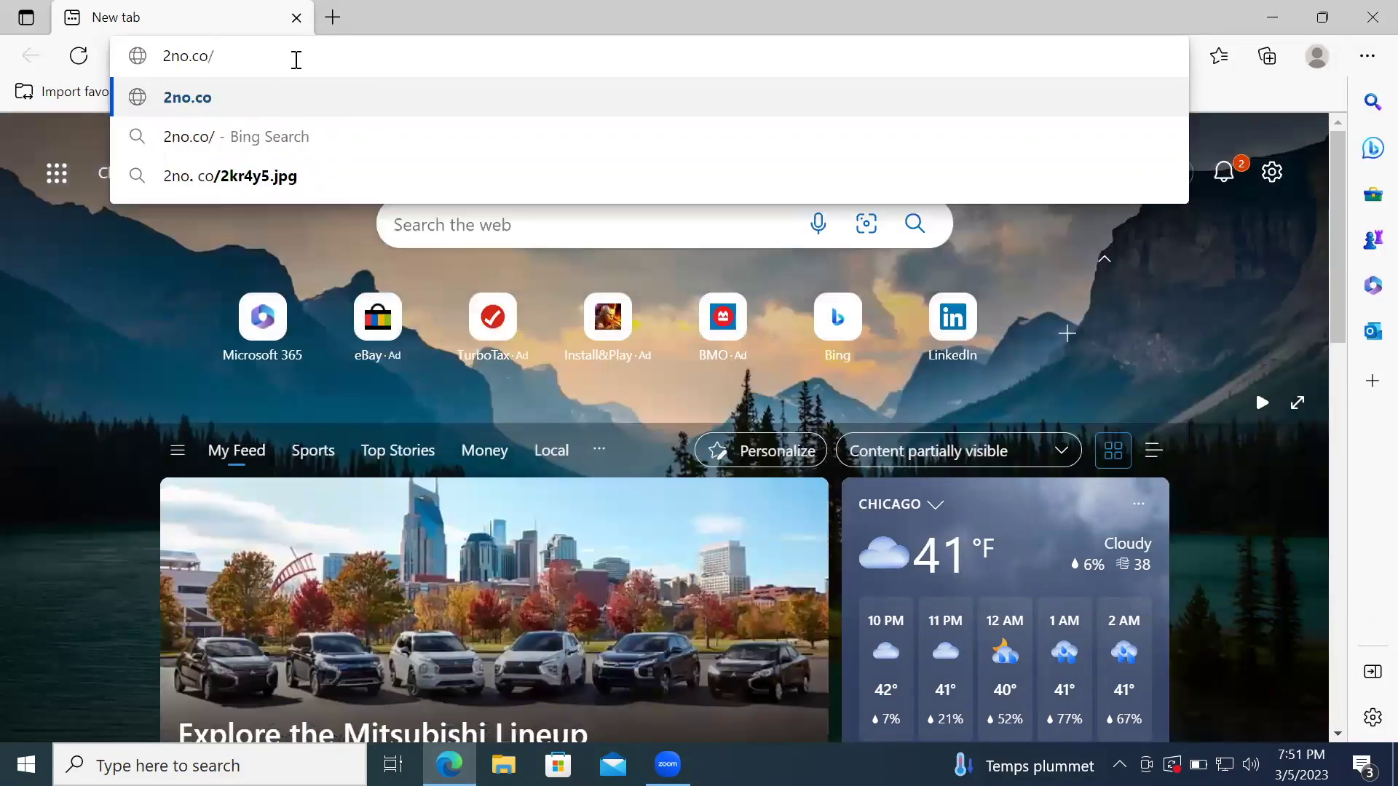
type("mye30")
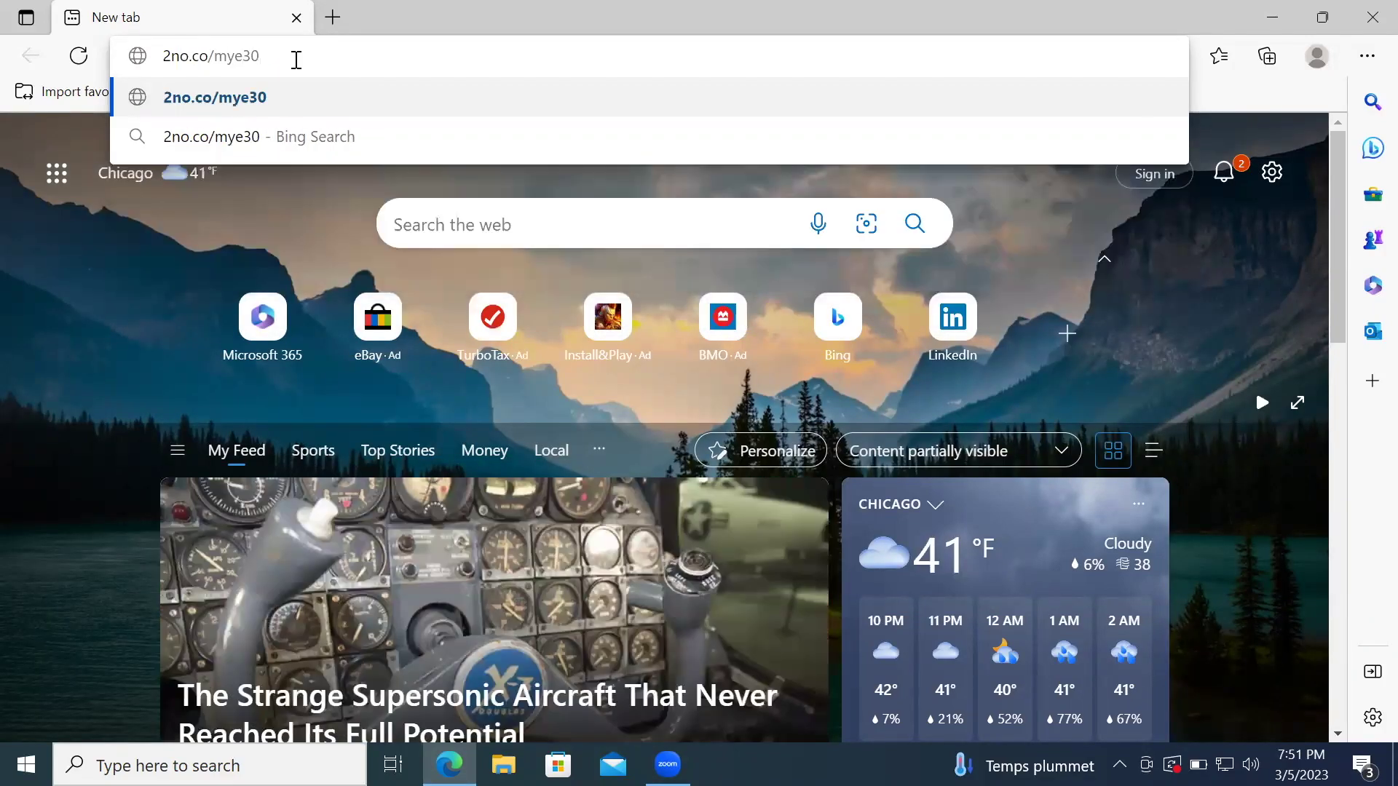
key("Return")
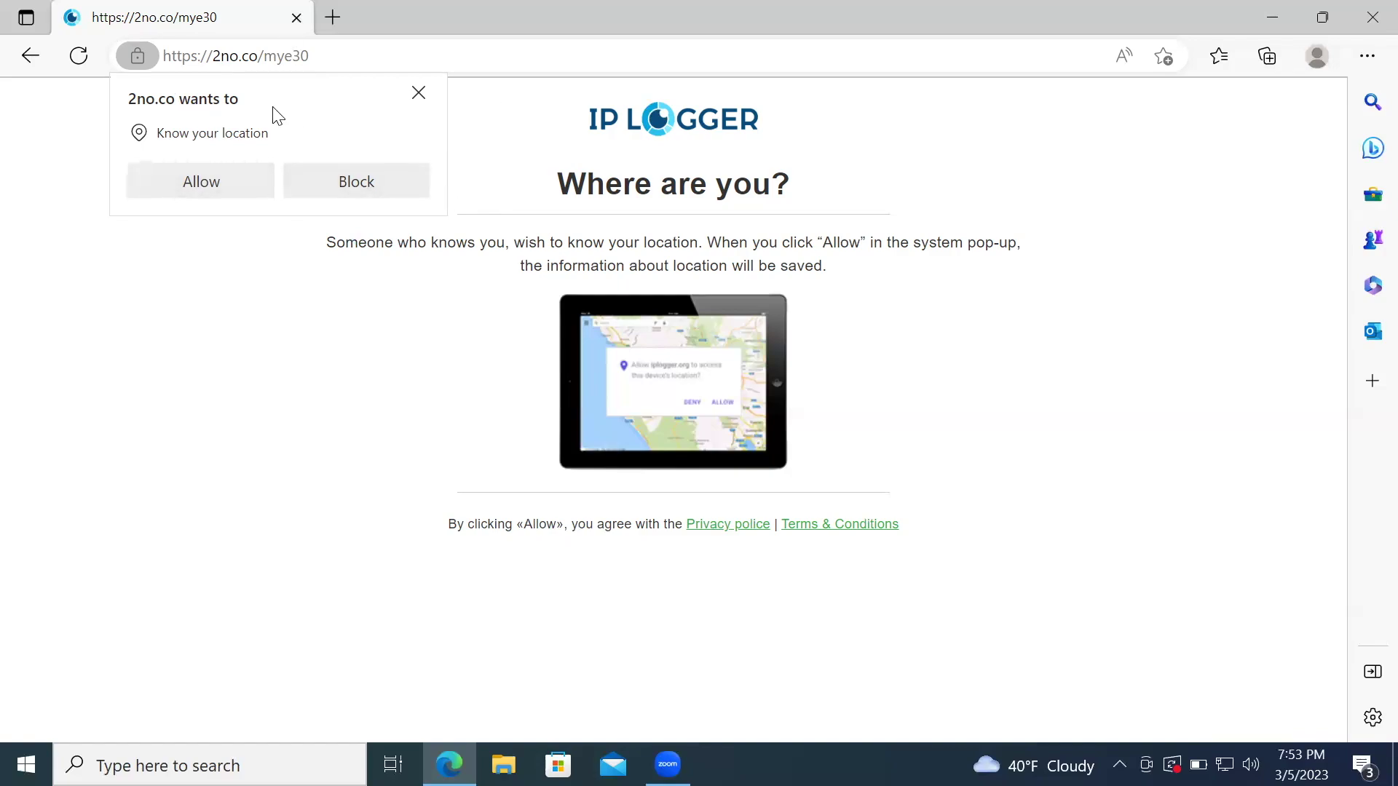
left_click(238, 185)
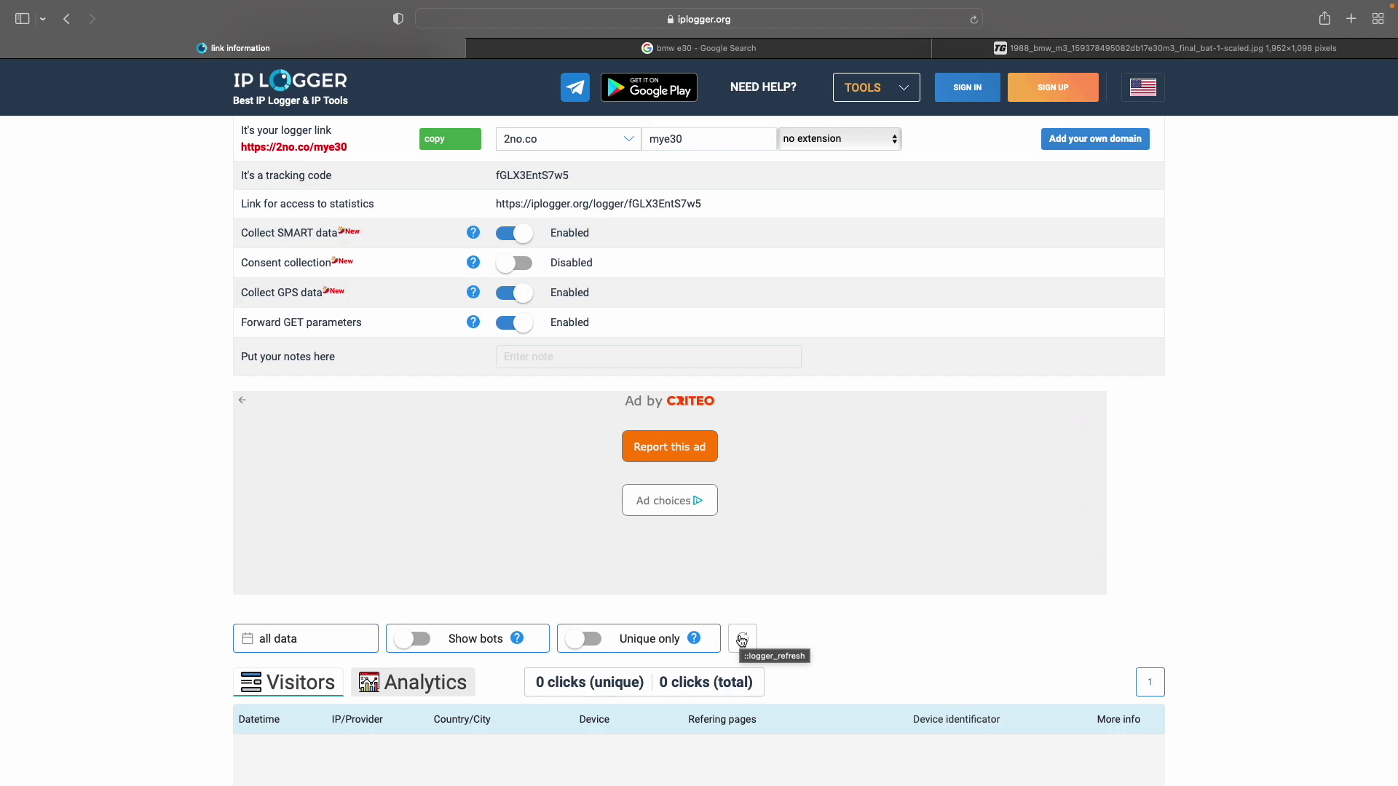
Step: Refresh the statistics and highlight the Chicago visitor's IP, location and device details
left_click(741, 641)
scroll(742, 641, "down", 3)
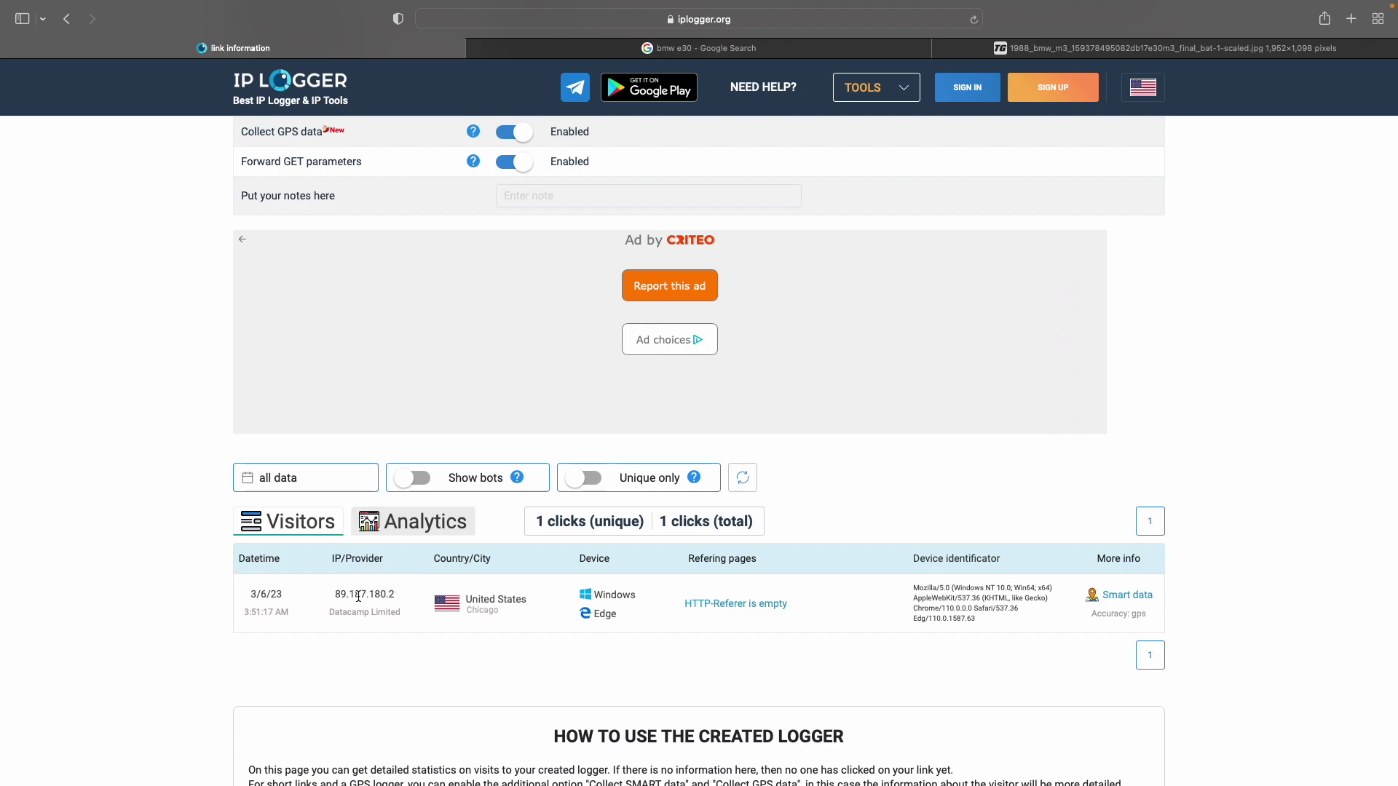
left_click_drag(358, 596, 368, 613)
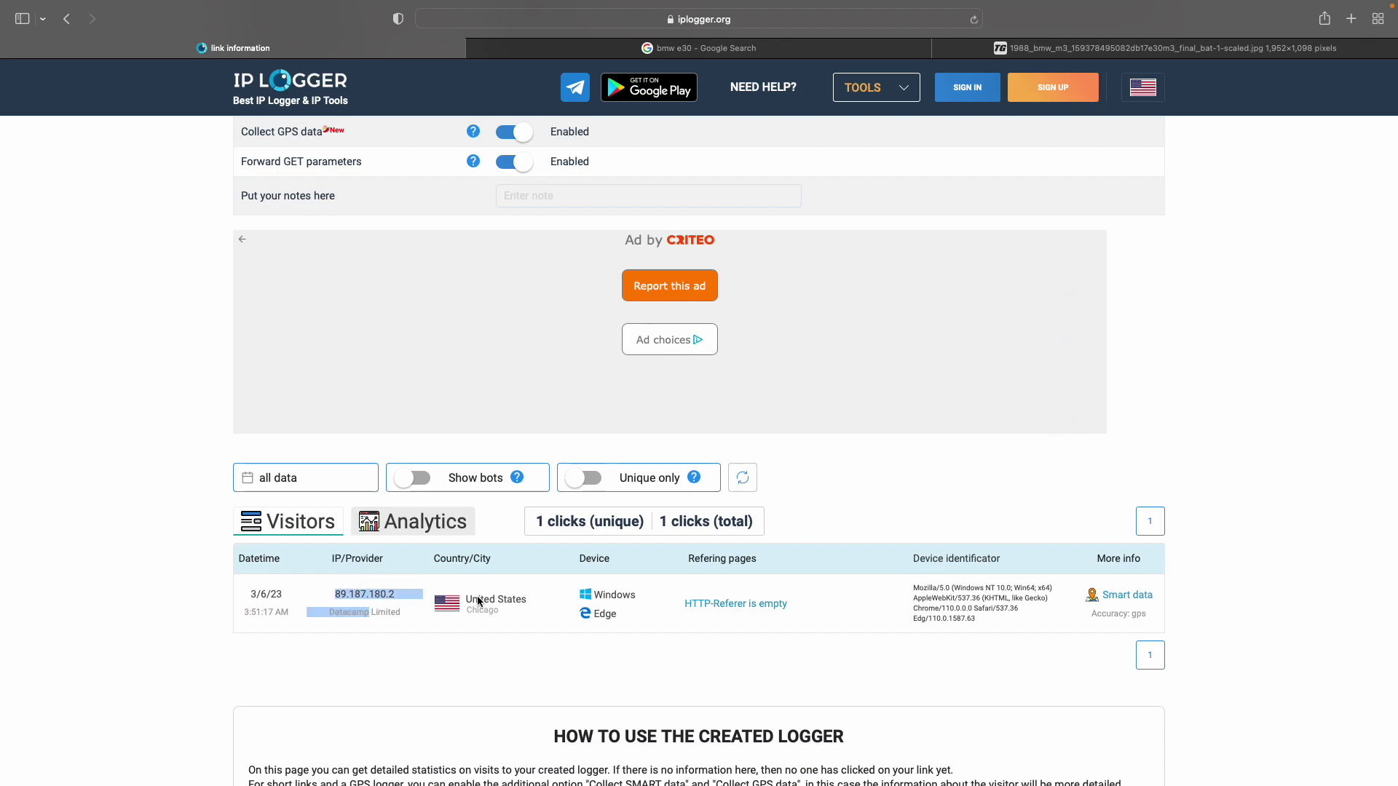
left_click(505, 609)
left_click_drag(505, 609, 463, 591)
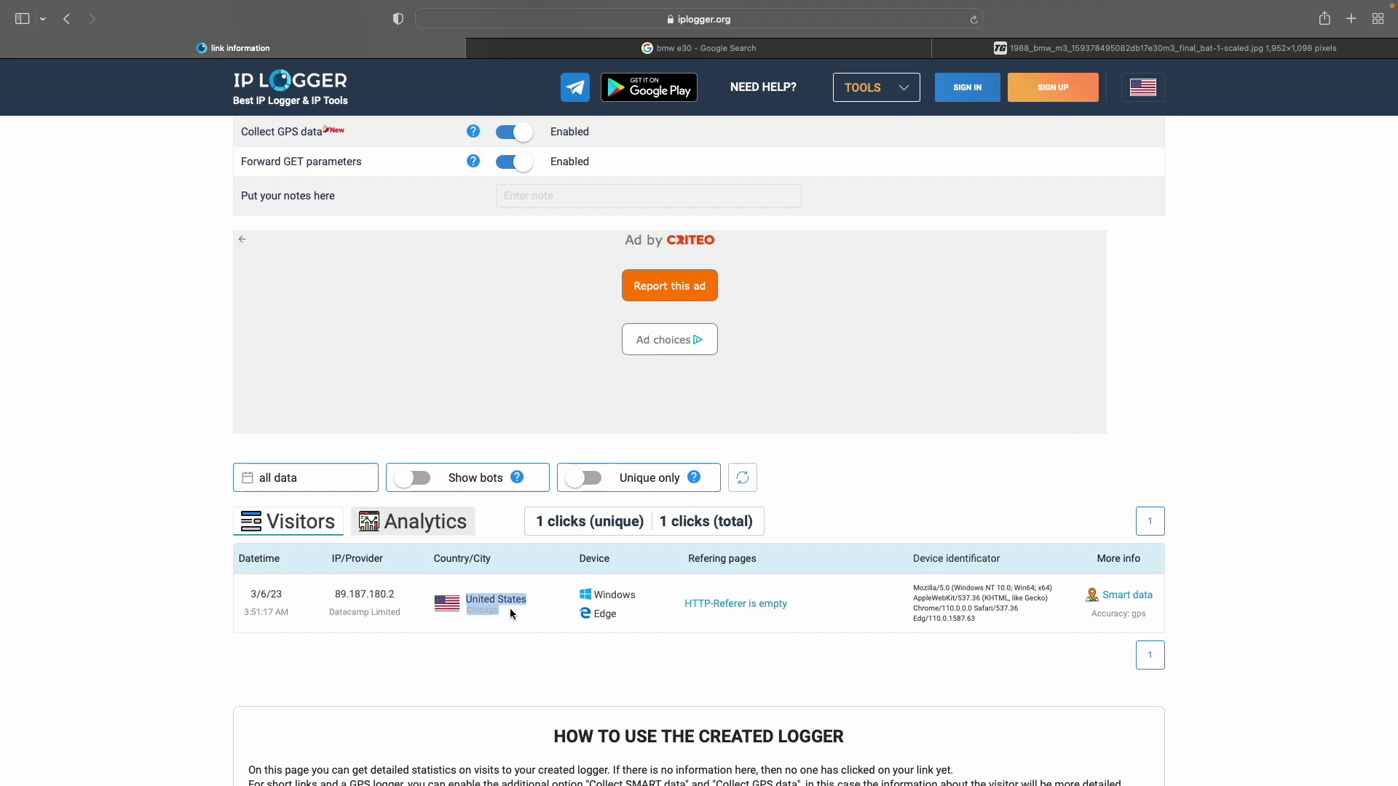
left_click(619, 597)
left_click_drag(652, 591, 743, 607)
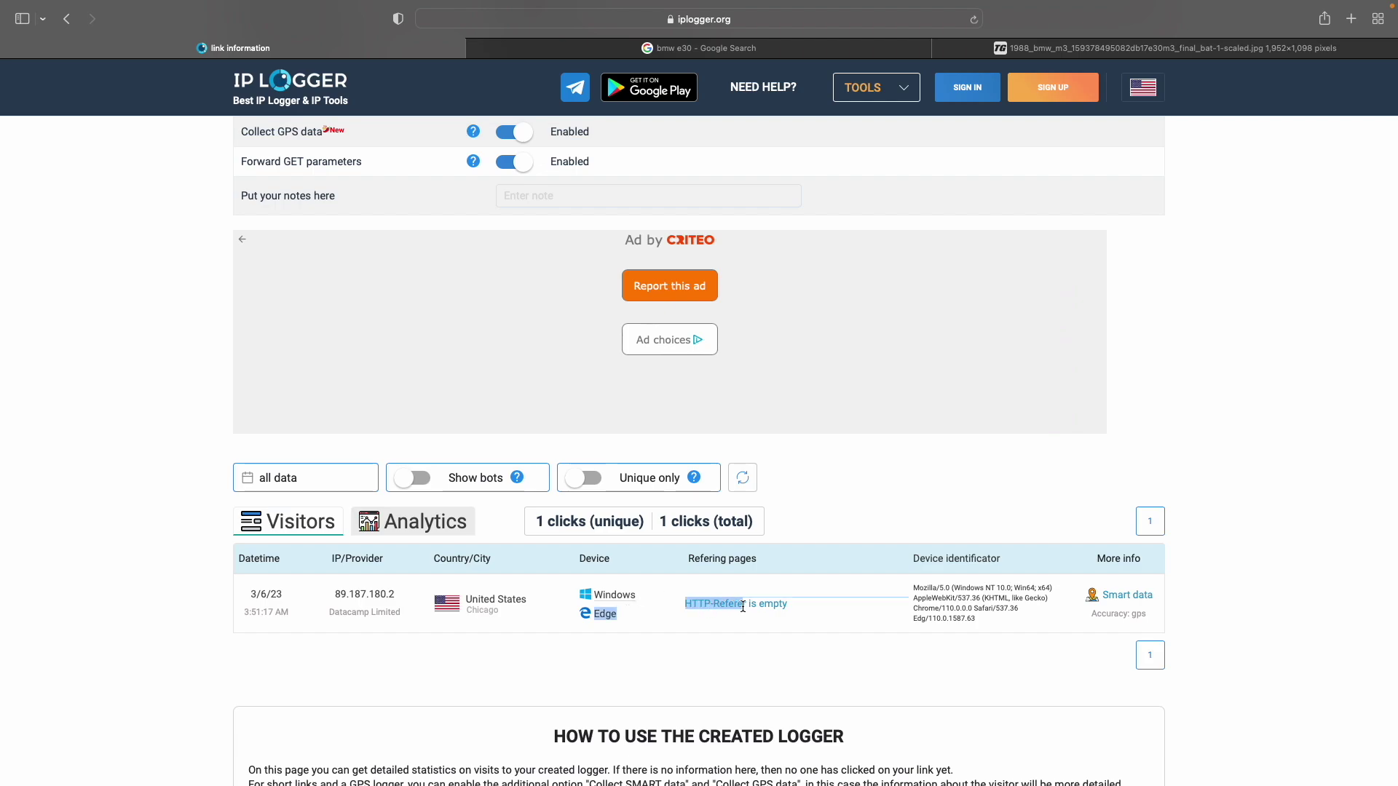
left_click(807, 613)
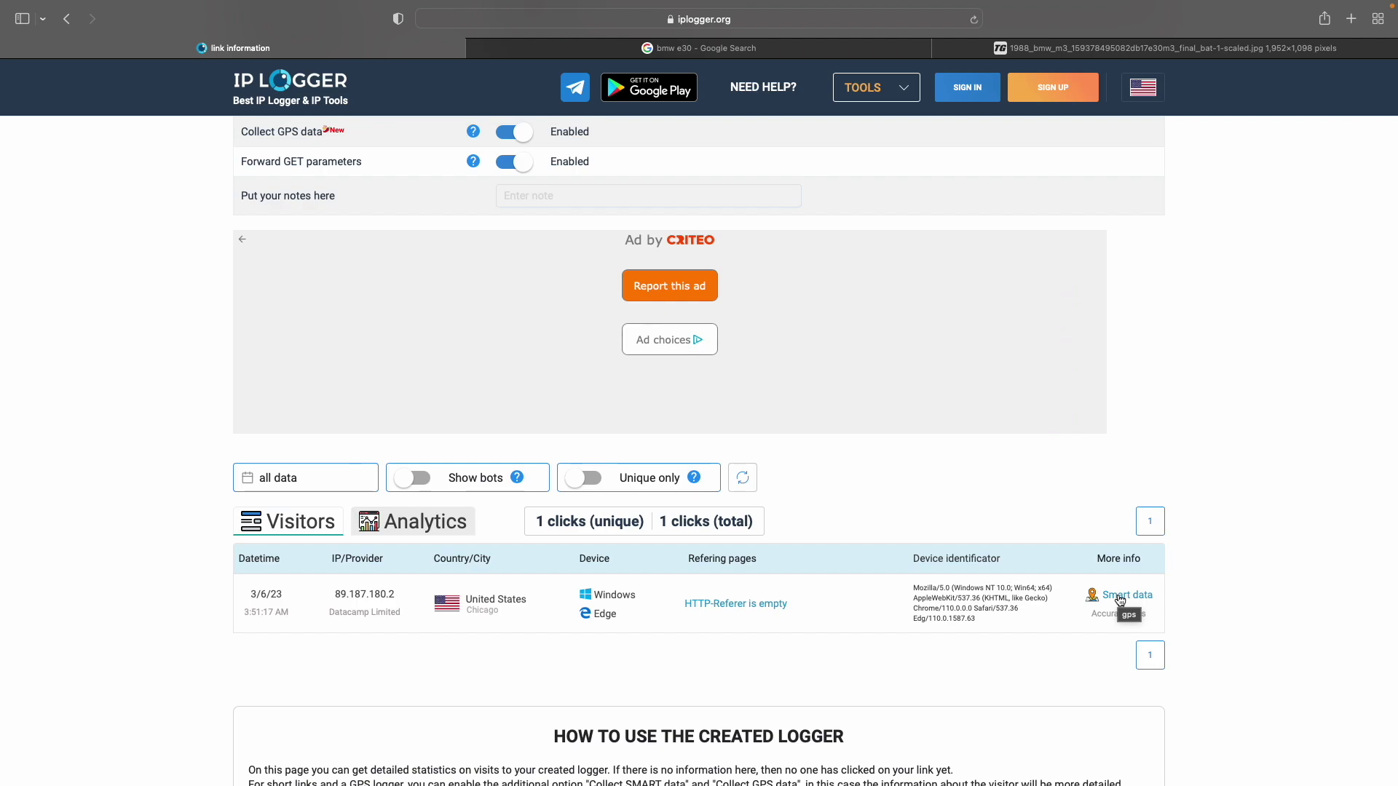
Step: Open the visitor's Smart data and highlight the downlink and cookiesenabled entries
left_click(1115, 608)
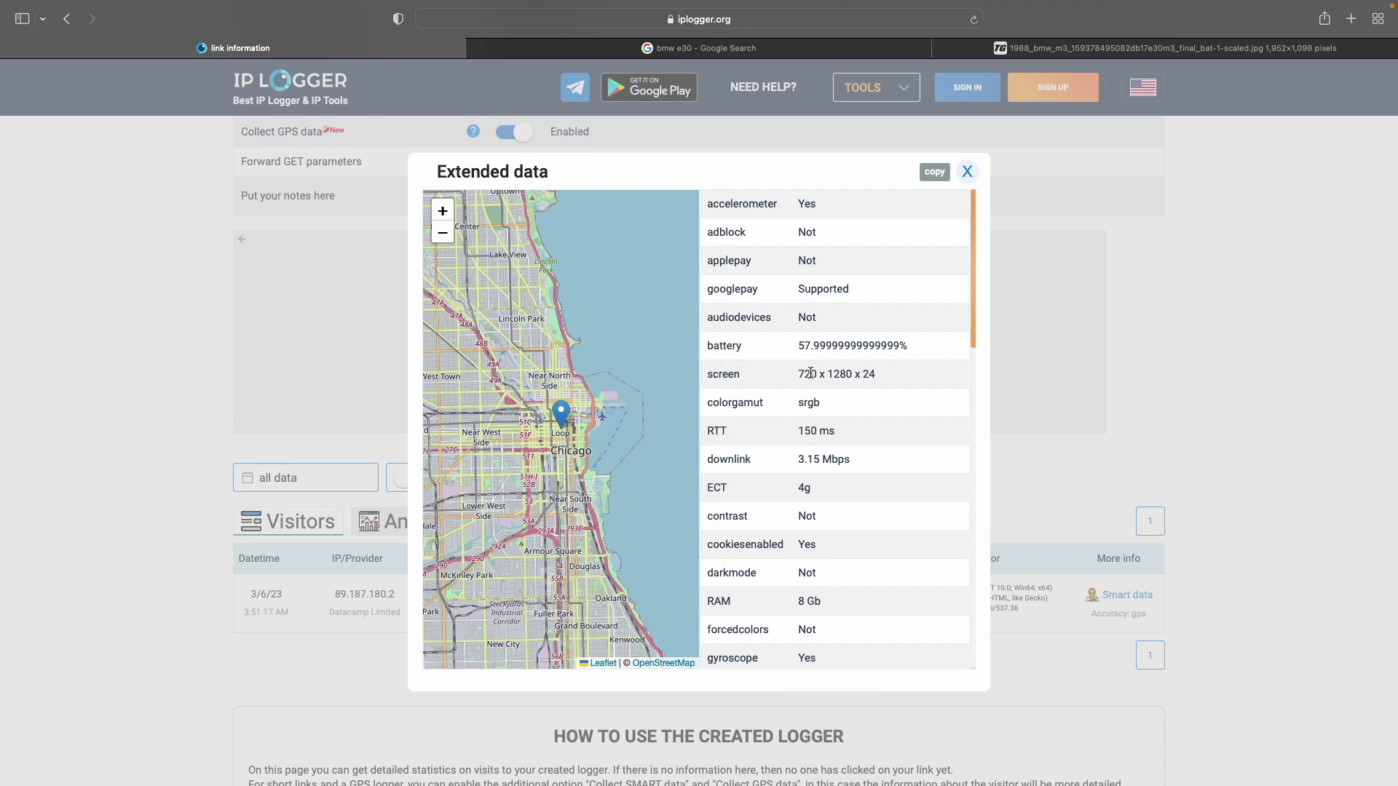
double_click(721, 460)
left_click(817, 454)
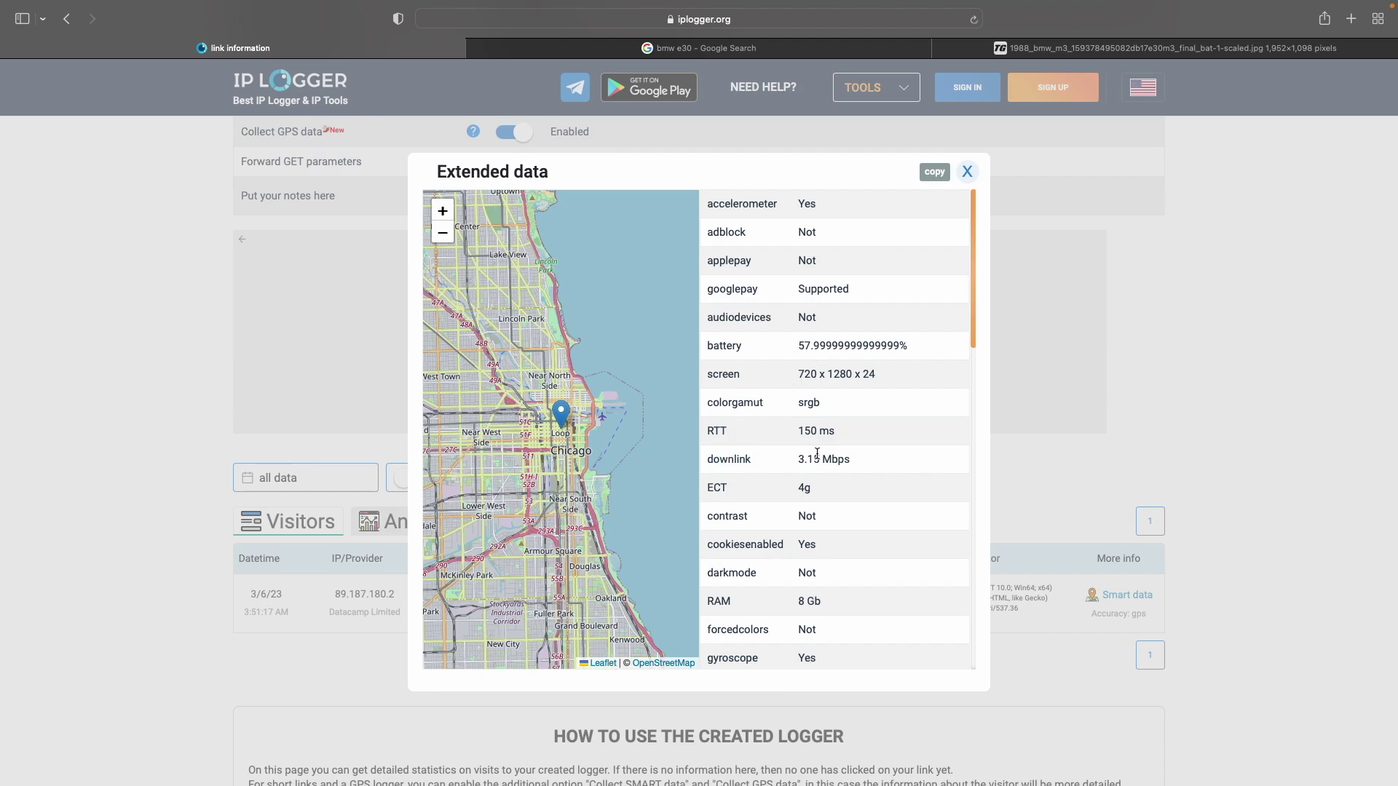
double_click(734, 545)
left_click(734, 545)
Step: Scroll the Extended data list down to the latitude and longitude values
scroll(727, 599, "down", 3)
scroll(728, 601, "down", 5)
scroll(736, 603, "down", 3)
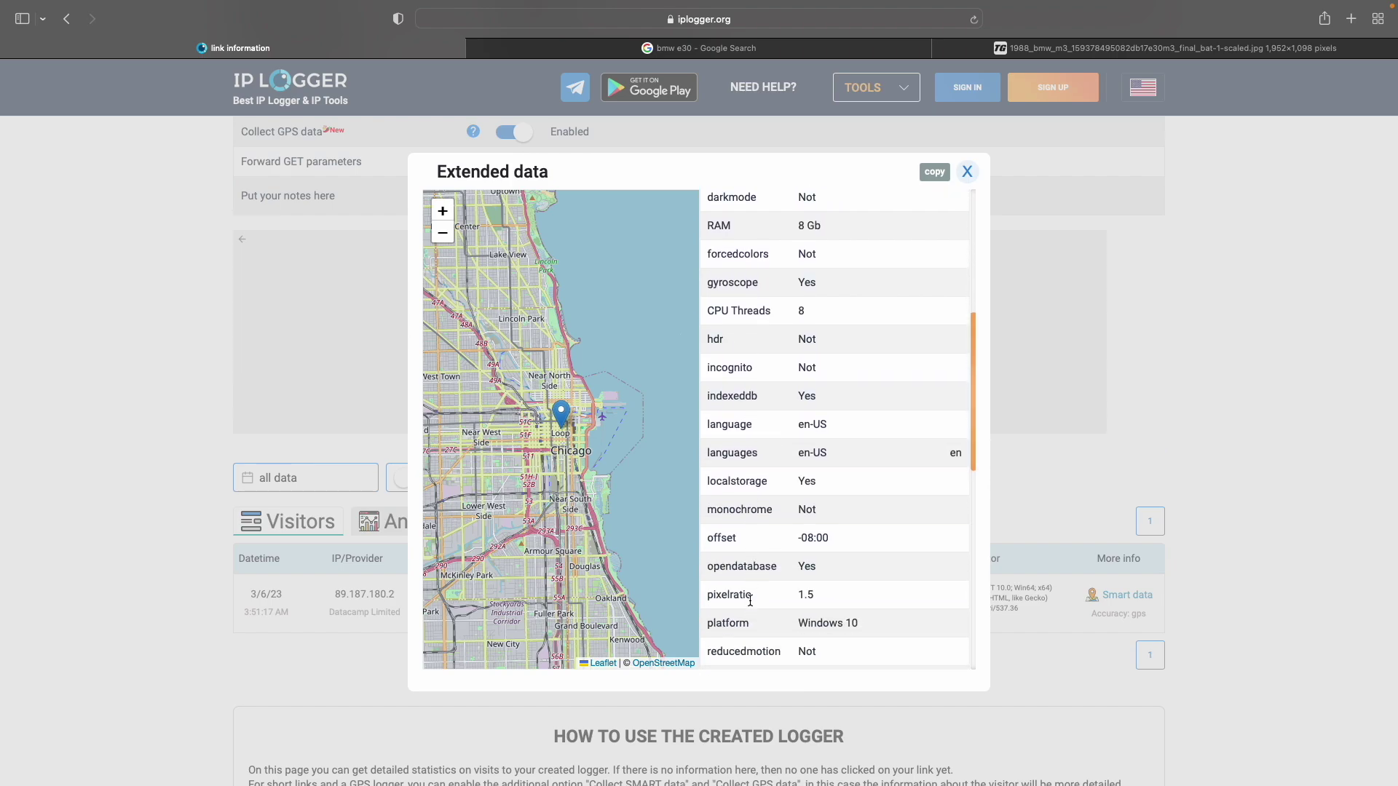
scroll(746, 605, "down", 4)
scroll(750, 603, "down", 4)
scroll(750, 603, "down", 4)
scroll(728, 495, "down", 2)
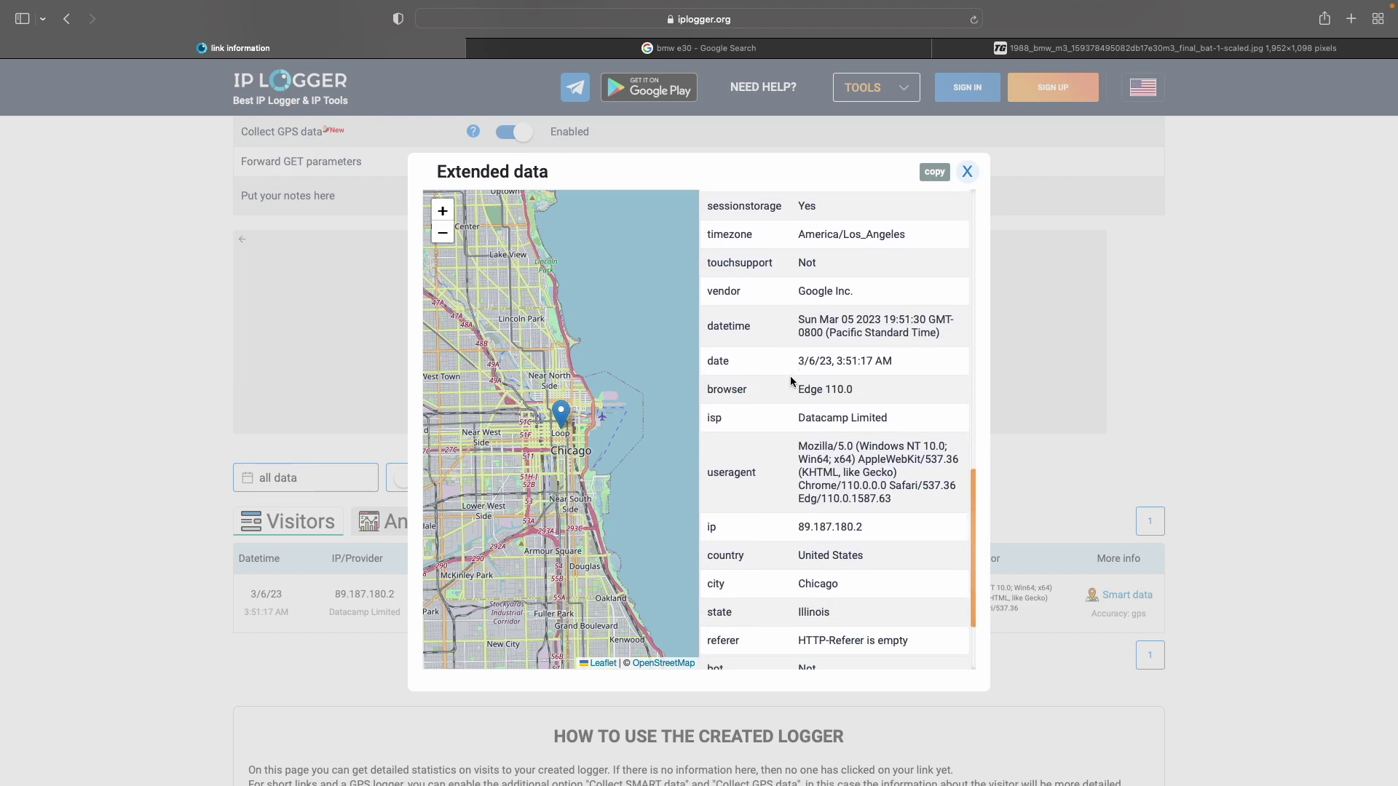
scroll(791, 380, "down", 2)
scroll(790, 380, "down", 1)
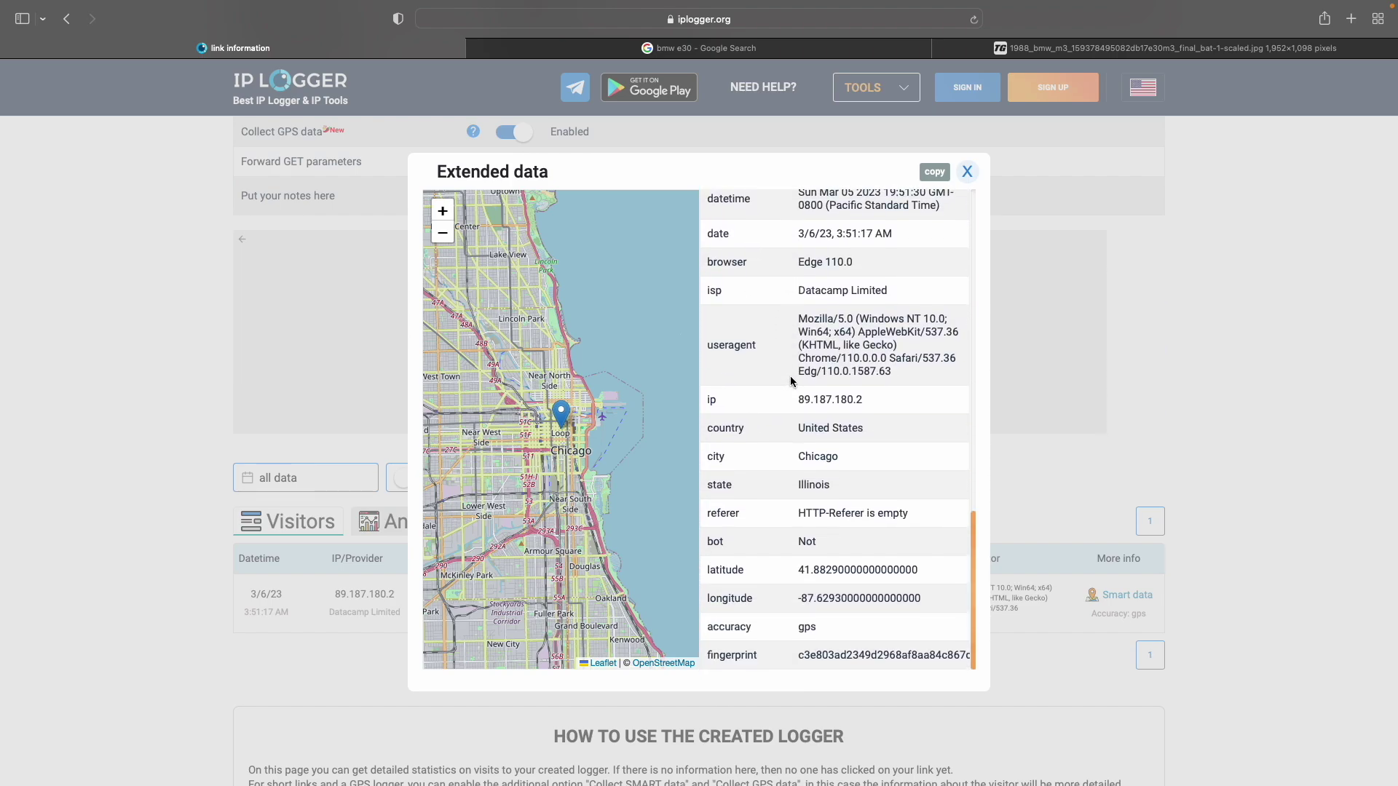
left_click_drag(705, 570, 731, 570)
double_click(728, 598)
left_click(746, 583)
Step: Zoom the visitor map out to the Lake Michigan region, then back into central Chicago
left_click(442, 233)
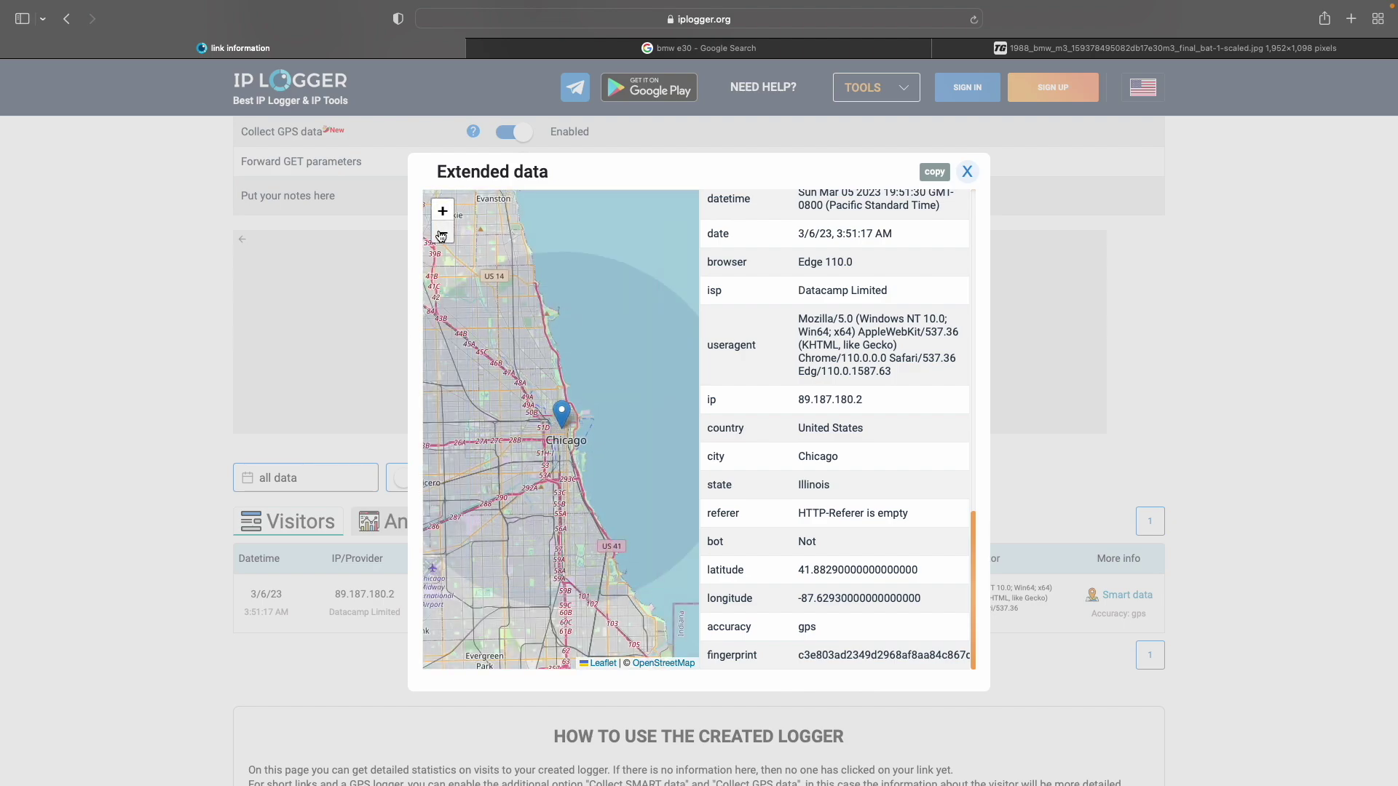
left_click(442, 235)
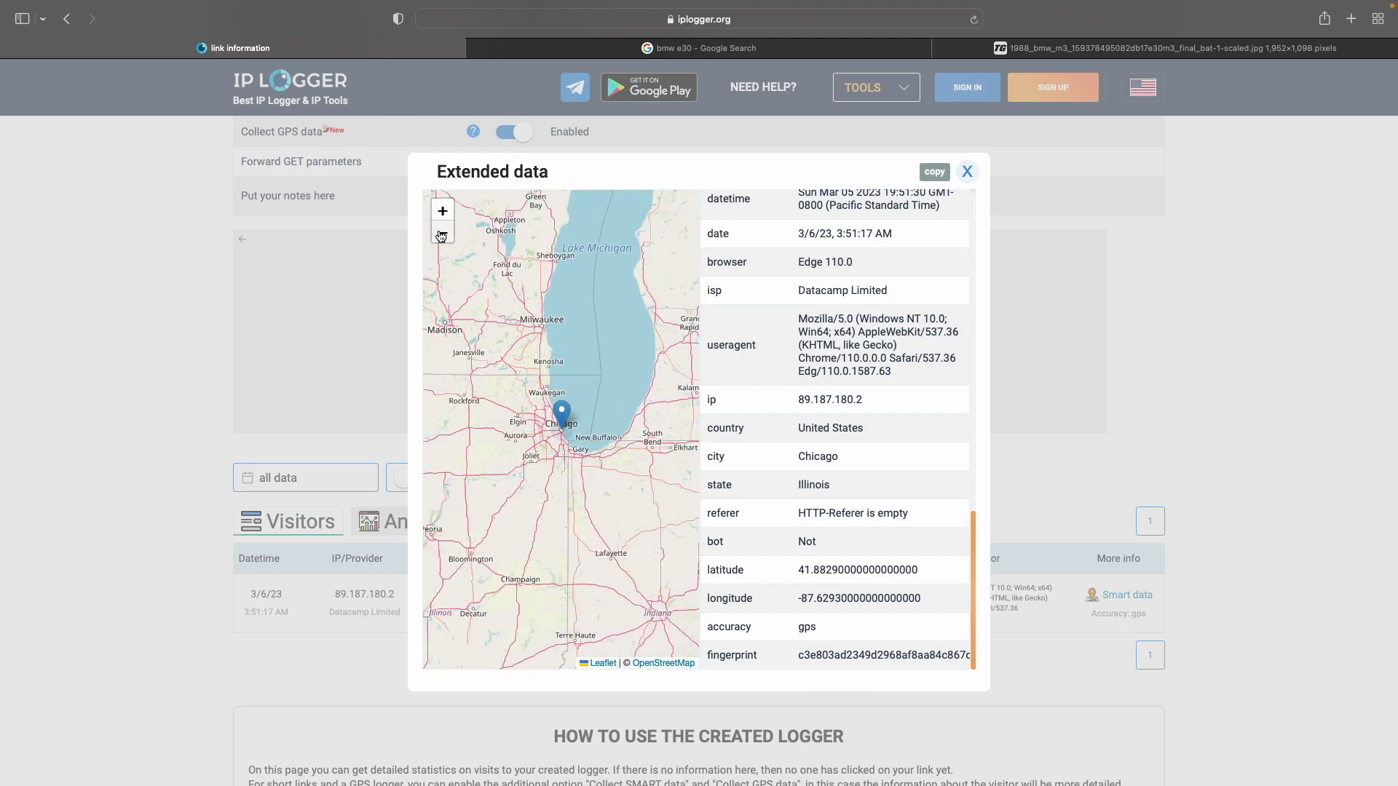
left_click(442, 235)
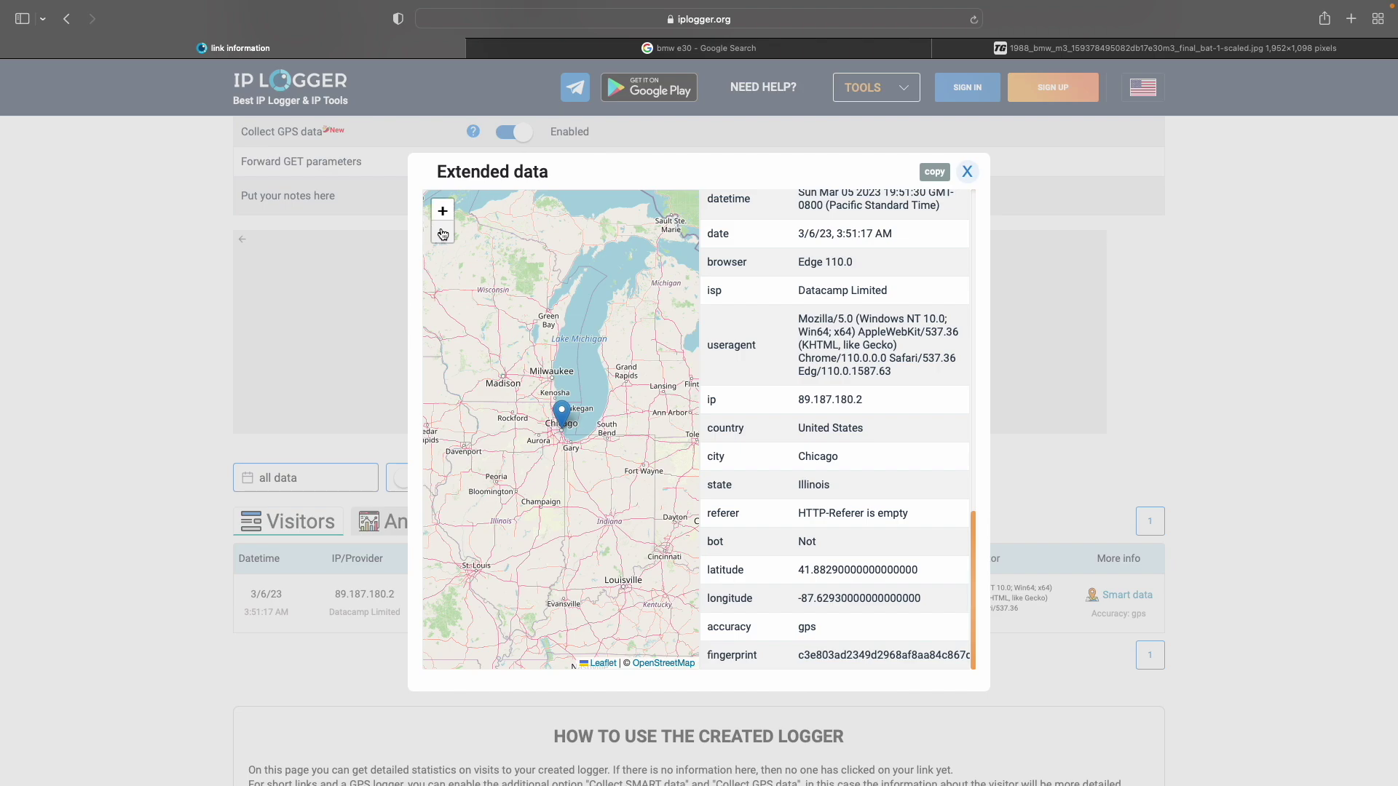
left_click(443, 212)
left_click(443, 212)
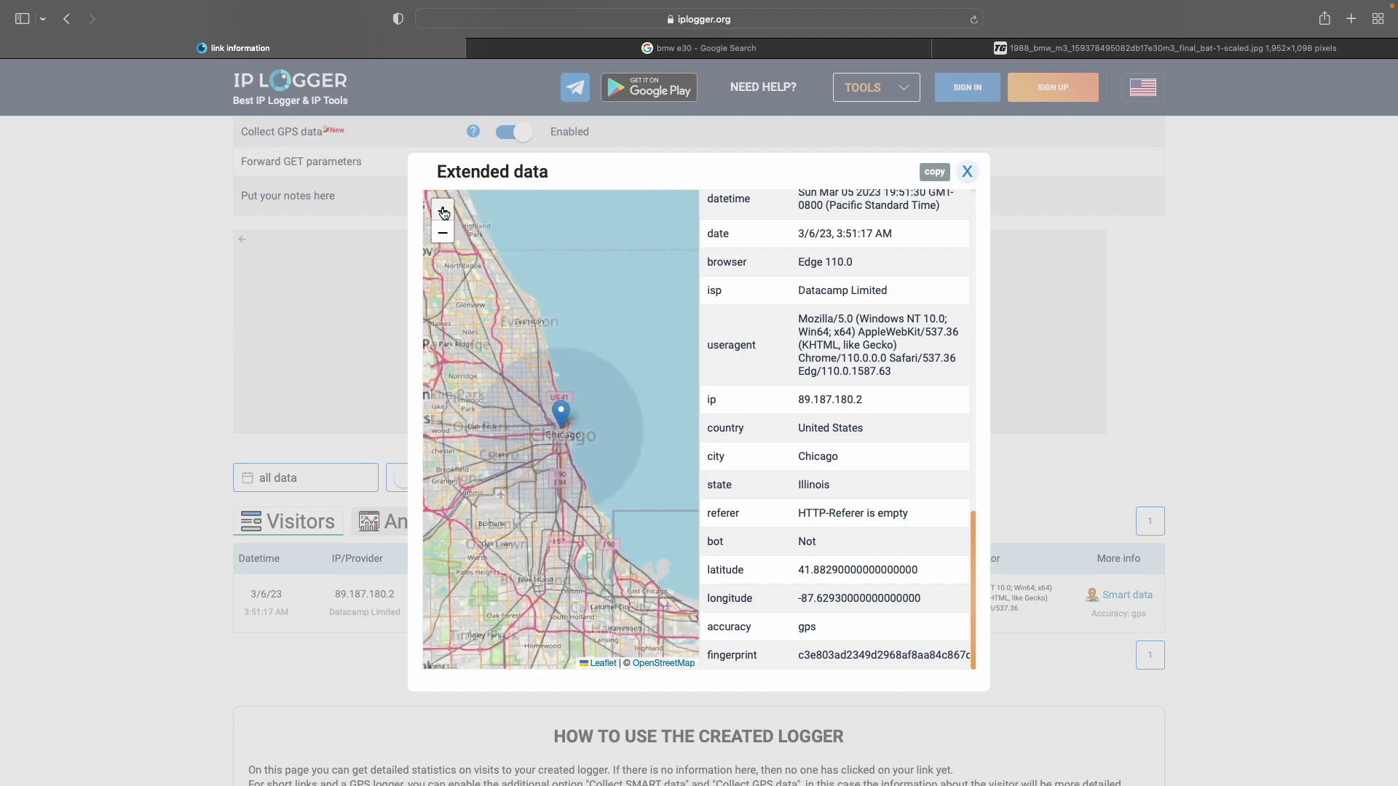
left_click(442, 212)
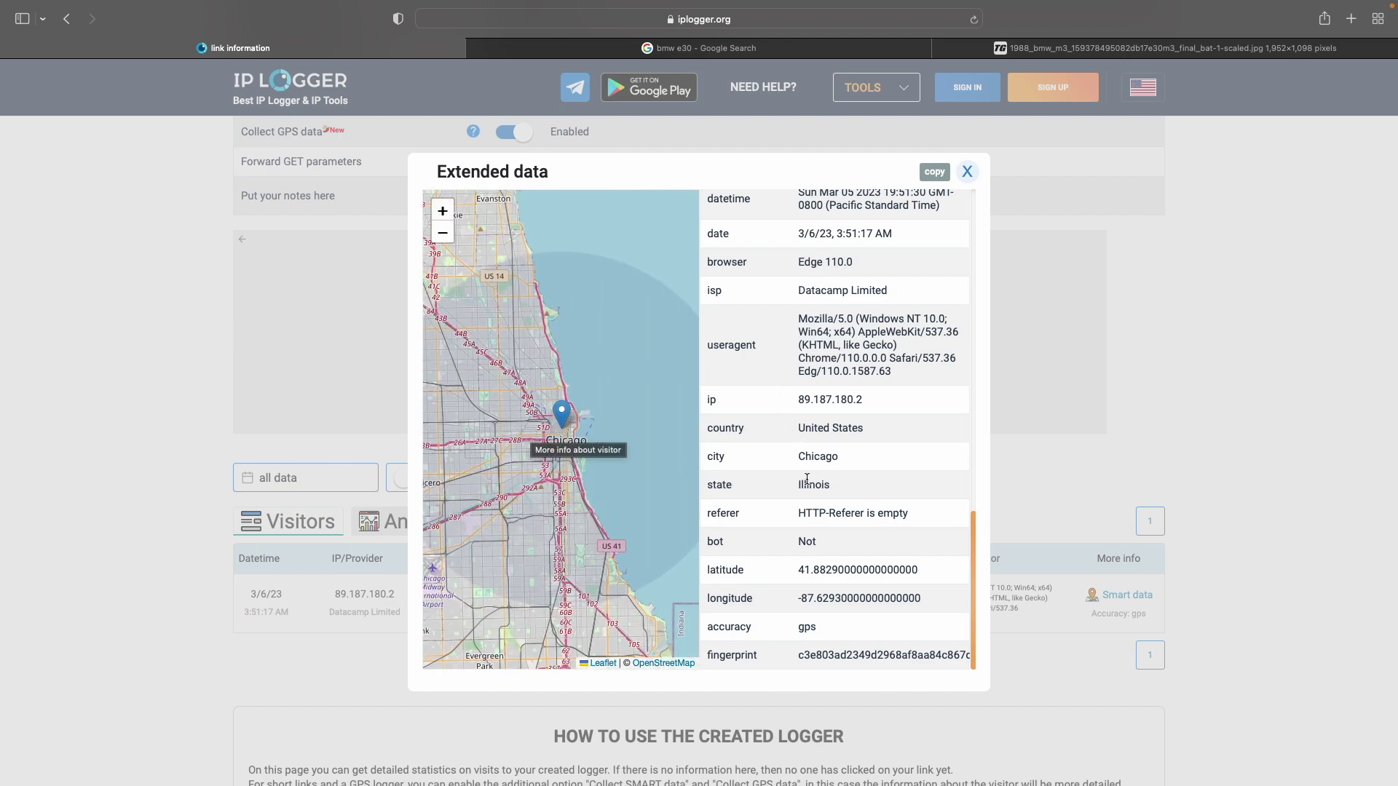
Step: Highlight the GPS latitude and longitude values, then clear the highlight
double_click(819, 572)
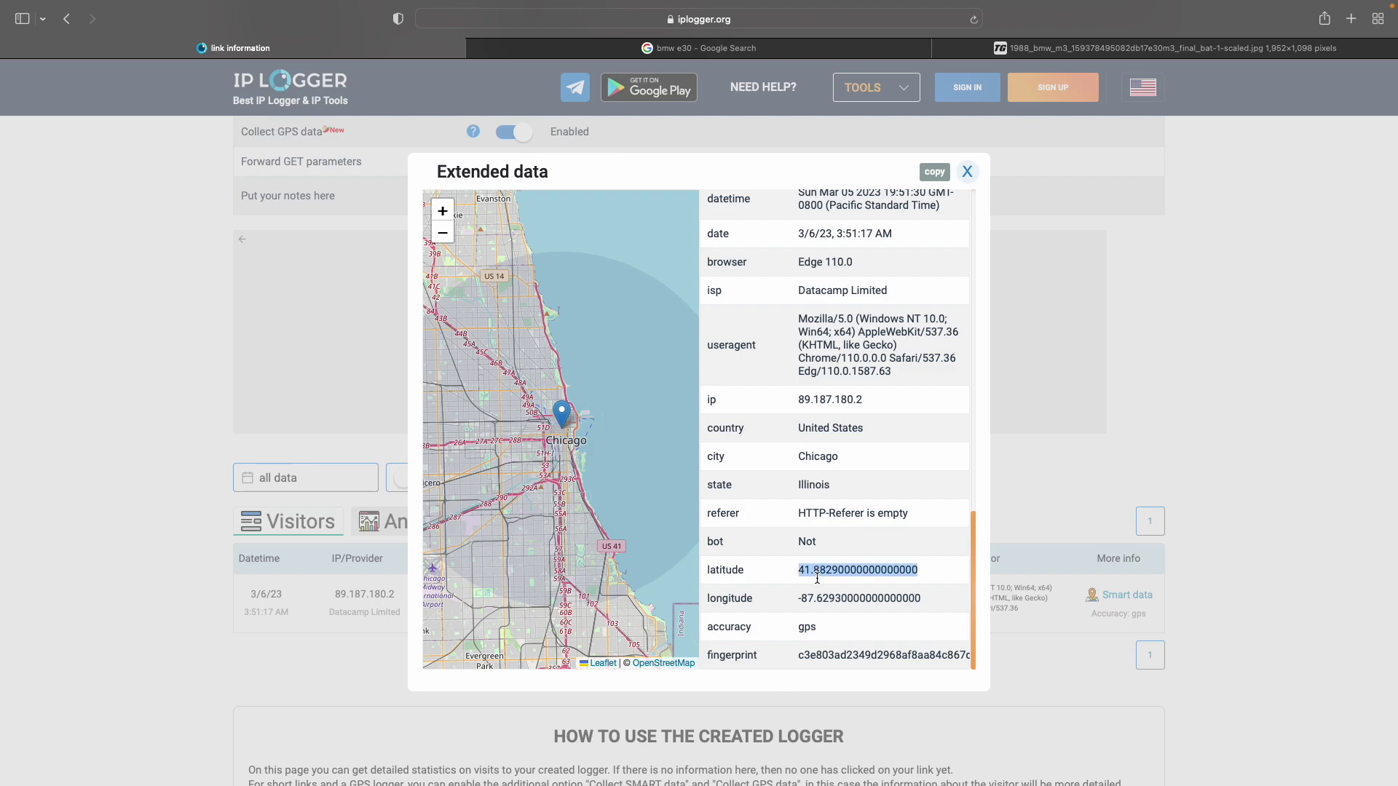
double_click(821, 597)
left_click(821, 567)
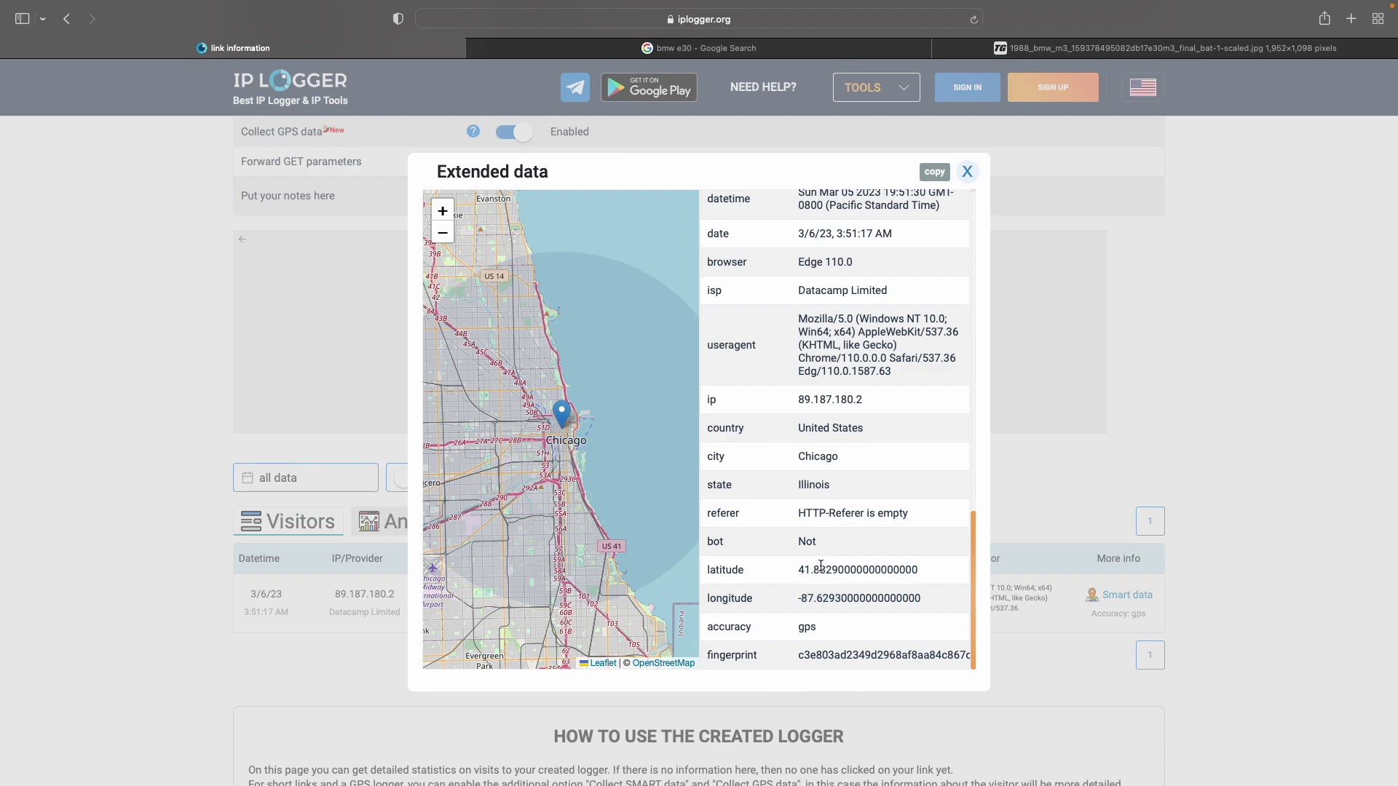